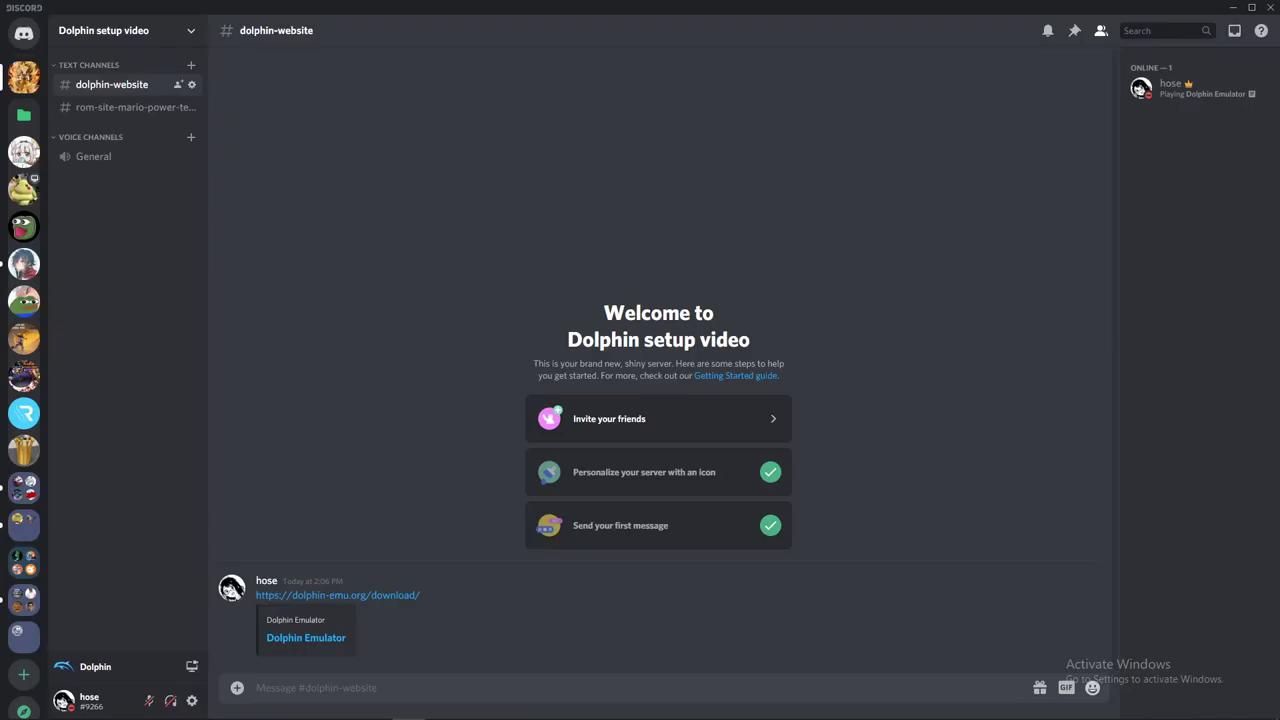
Download the Dolphin 5.0-13603 Windows x64 beta and open its 7z archive in WinRAR.
click(352, 596)
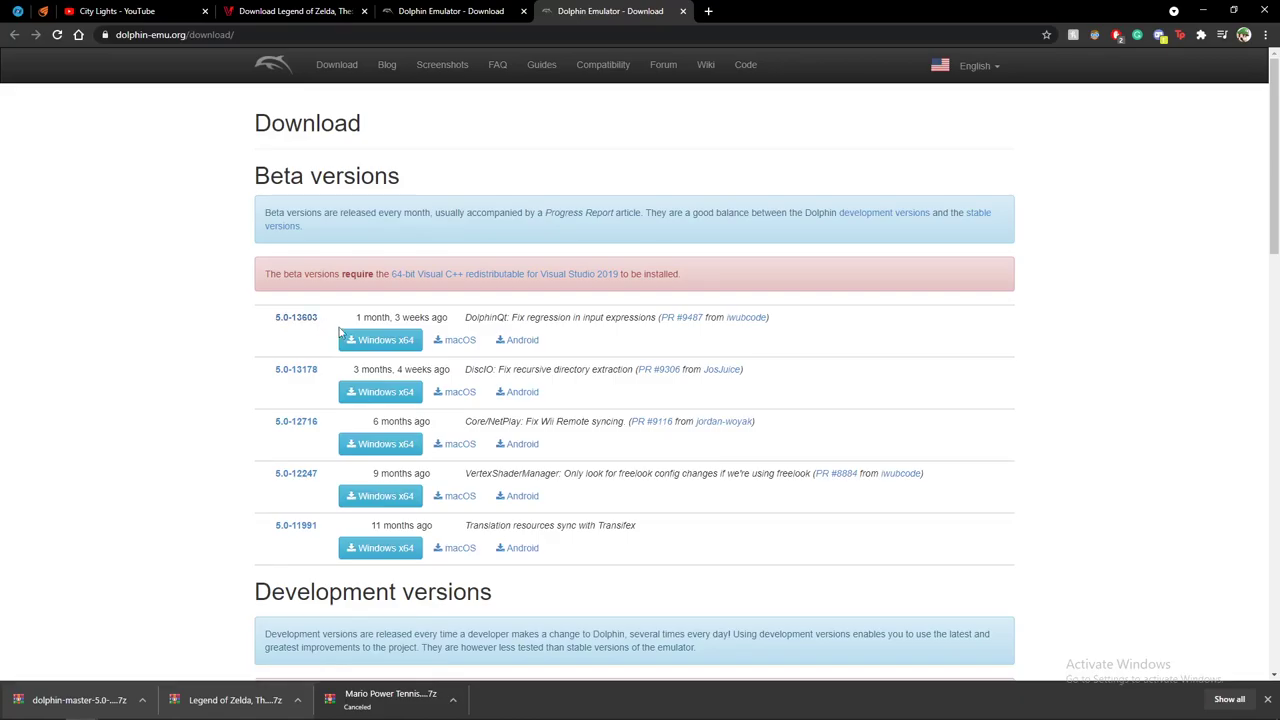
click(367, 345)
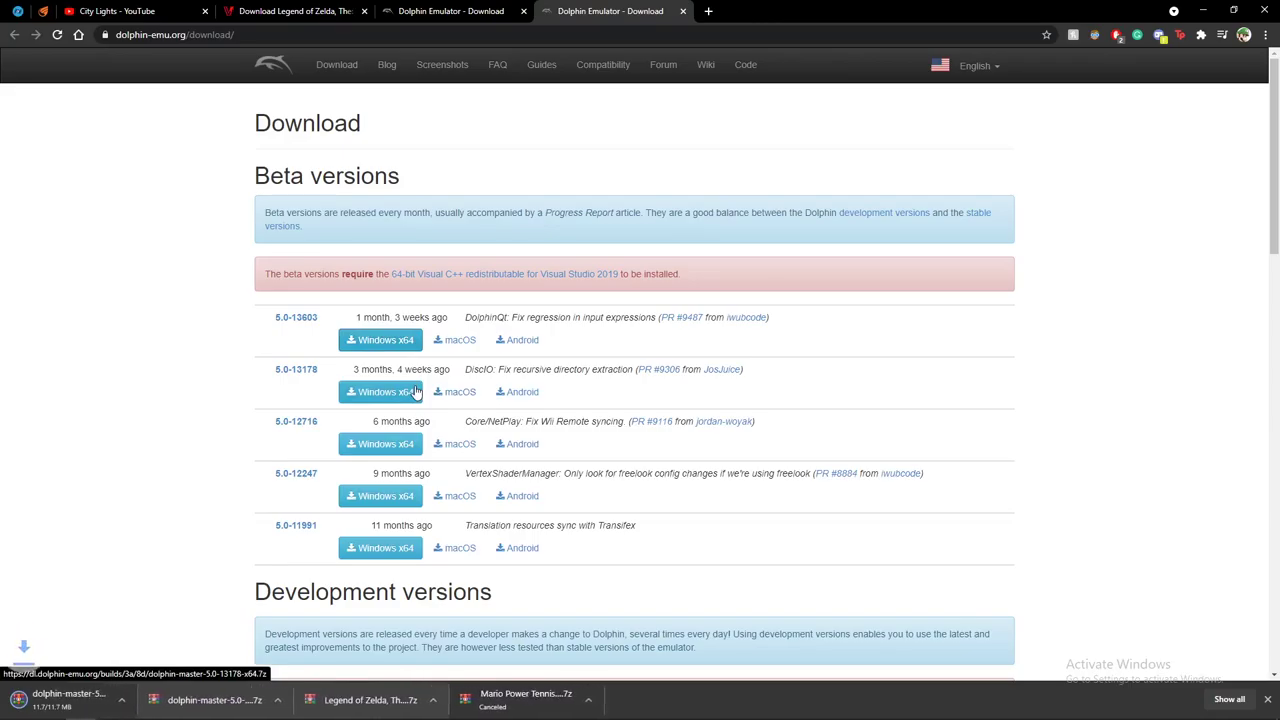
click(240, 702)
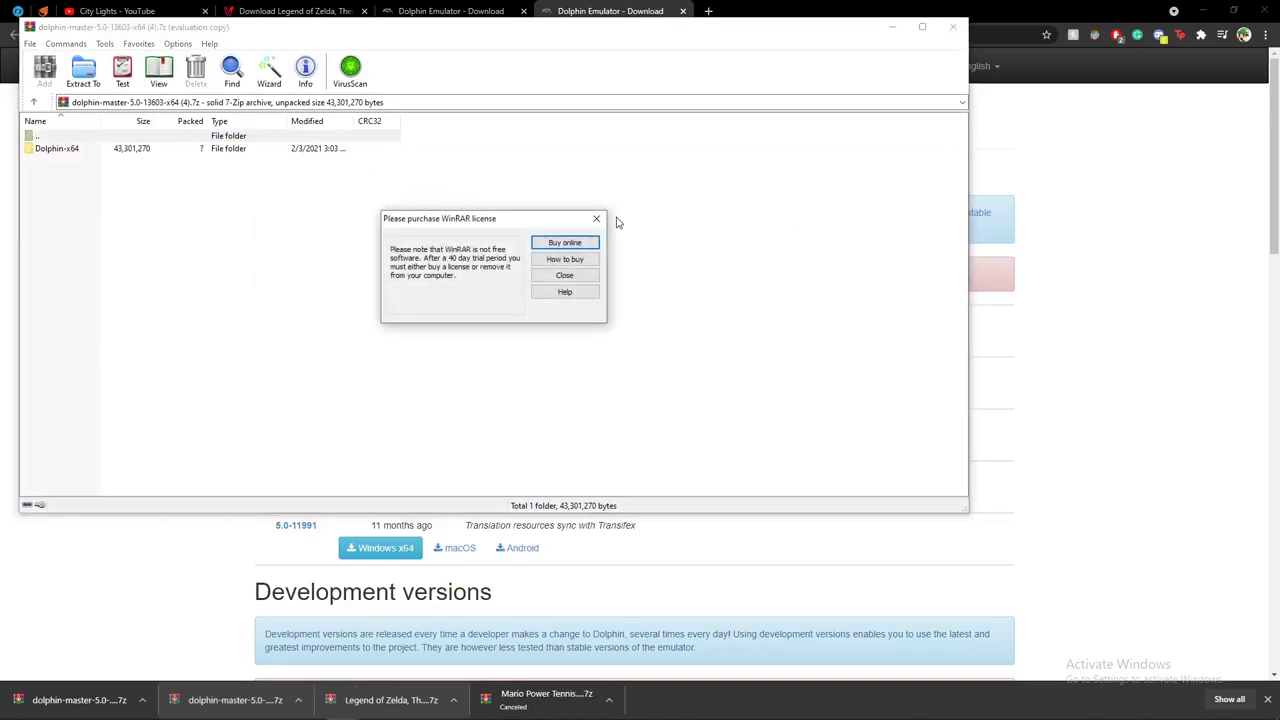
Dismiss the WinRAR licence reminder, cancel extracting to Documents, and close the archive.
click(600, 220)
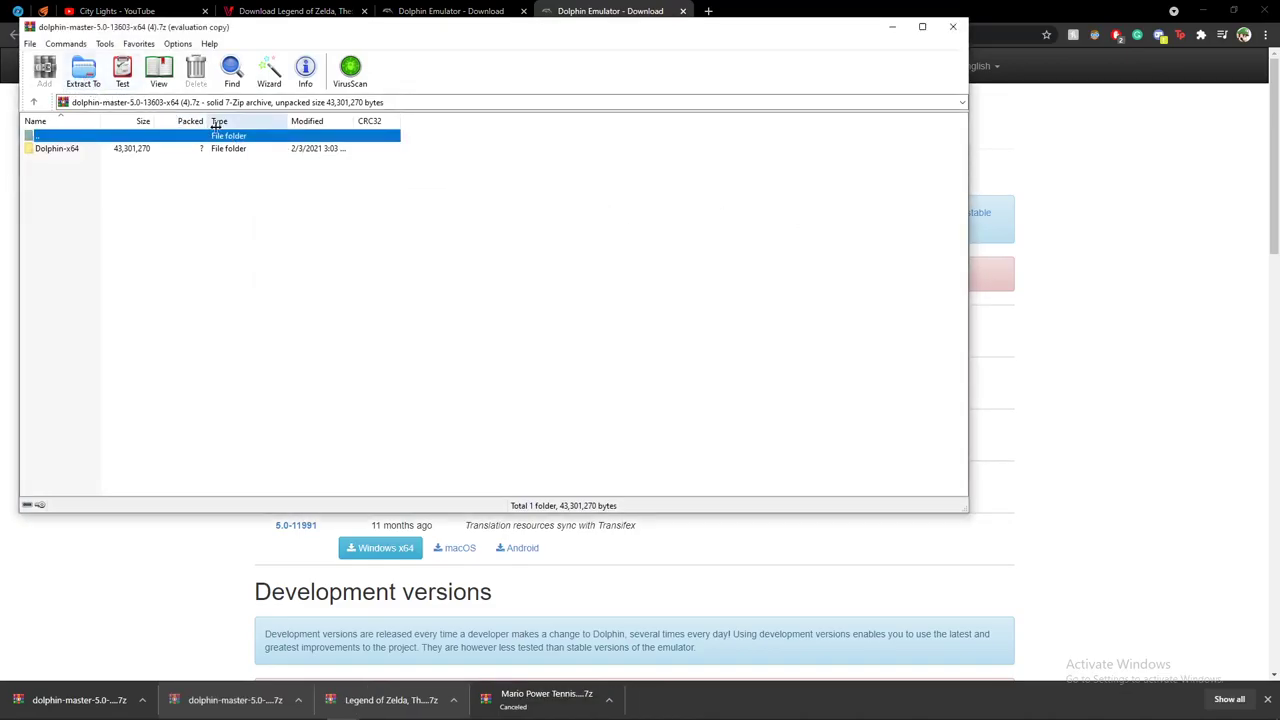
click(83, 70)
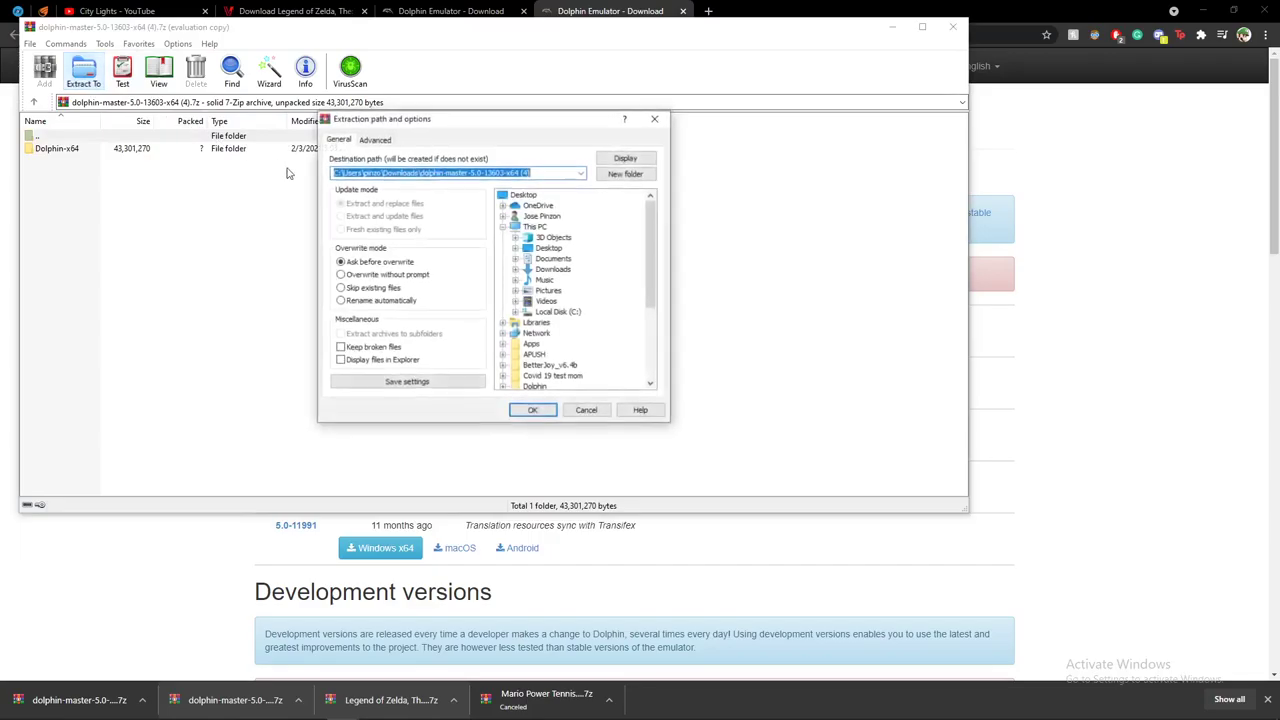
click(553, 259)
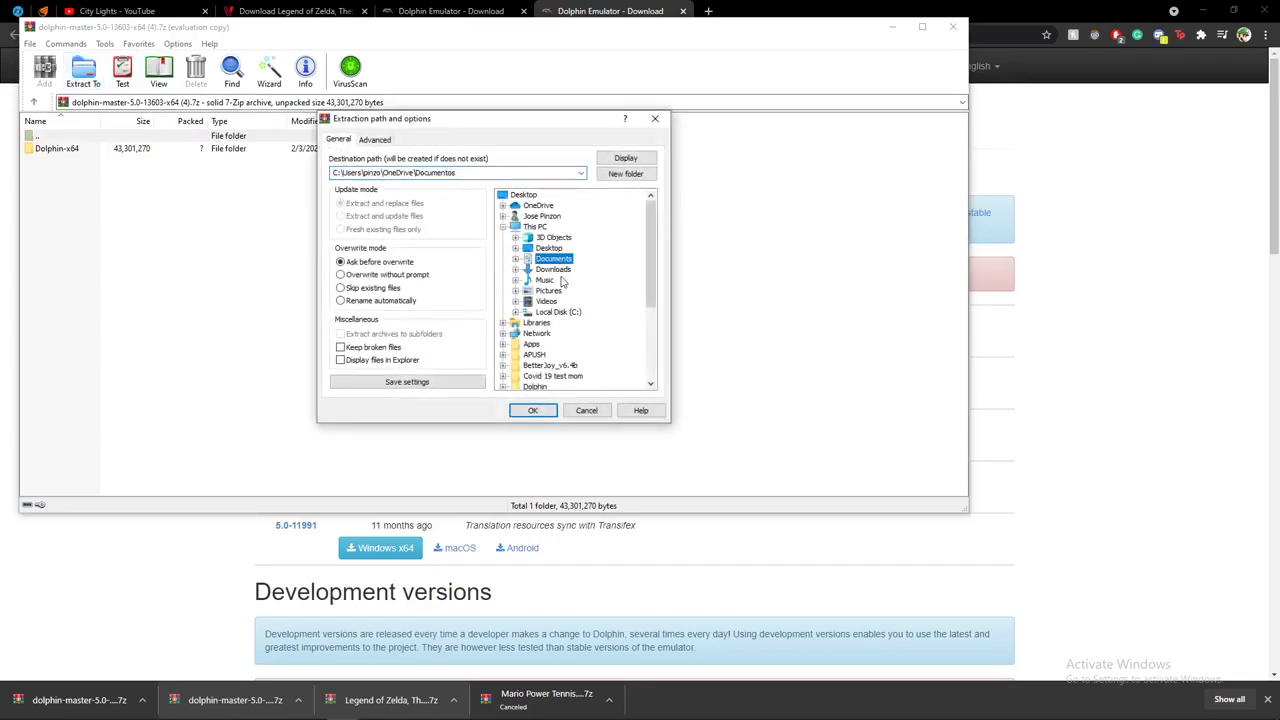
click(580, 415)
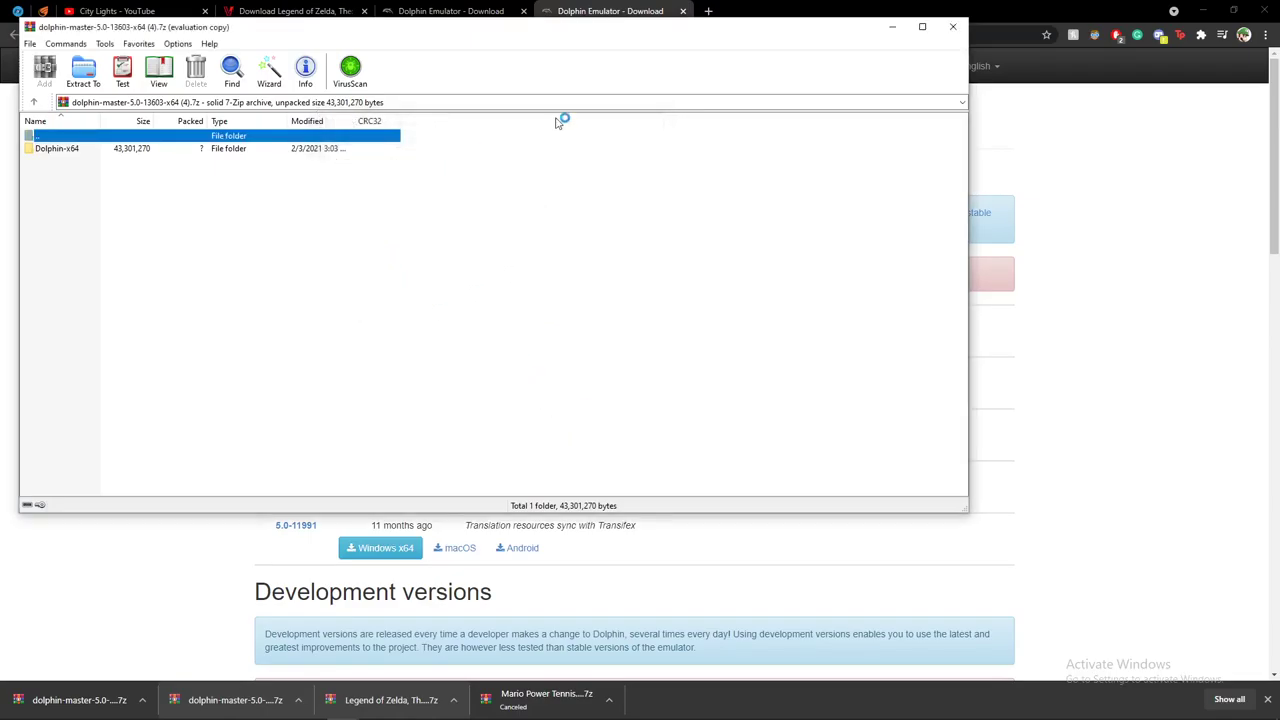
click(957, 30)
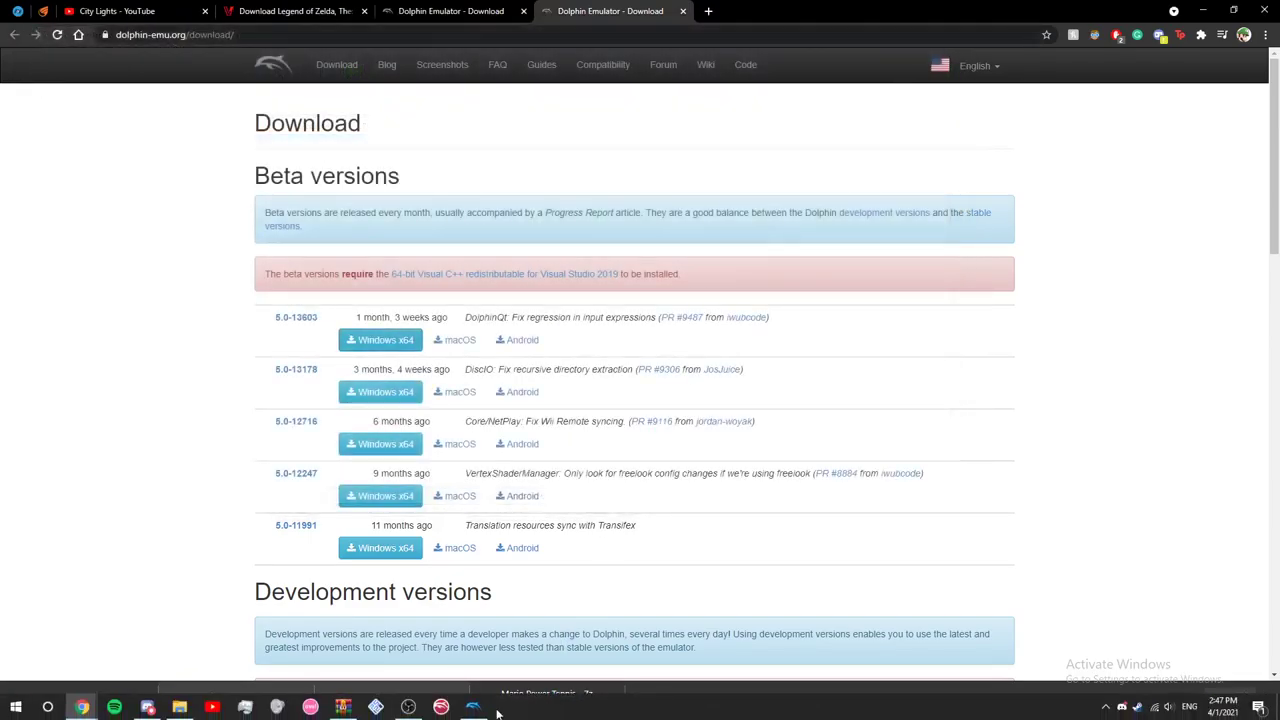
Bring up Dolphin Emulator 5.0-13603 with its game list and open the game file picker.
click(468, 708)
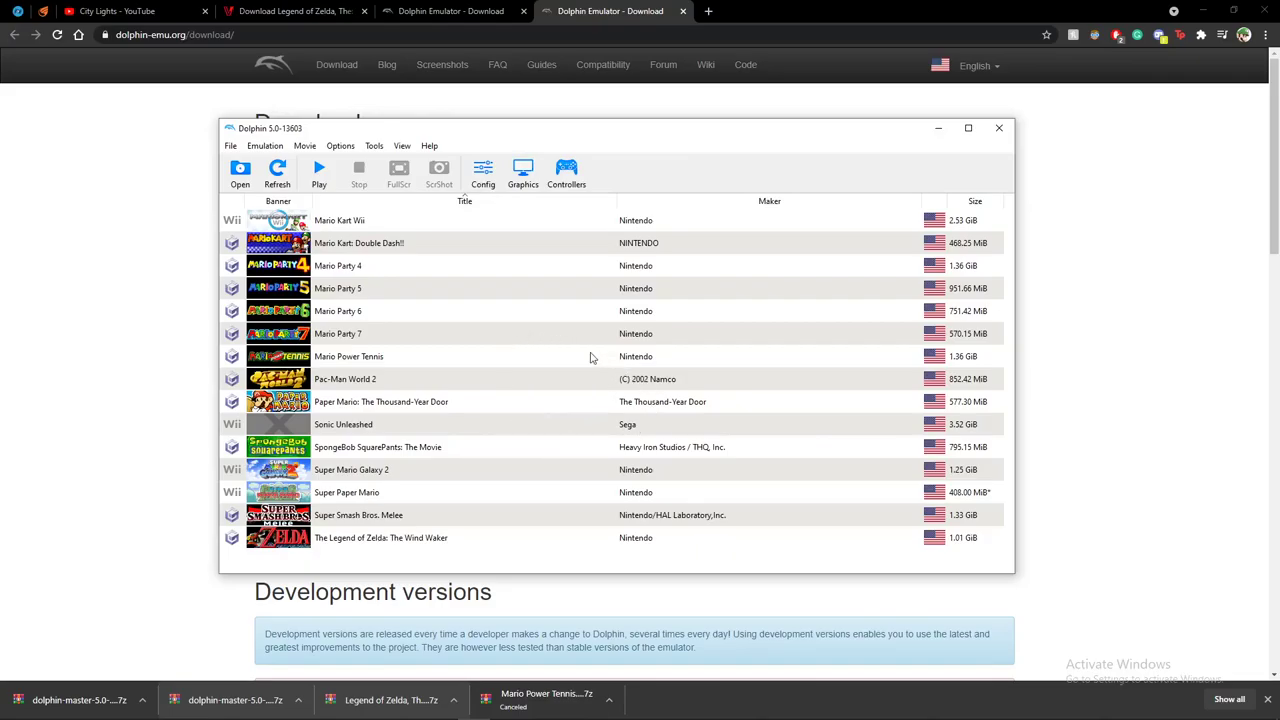
click(230, 145)
click(250, 165)
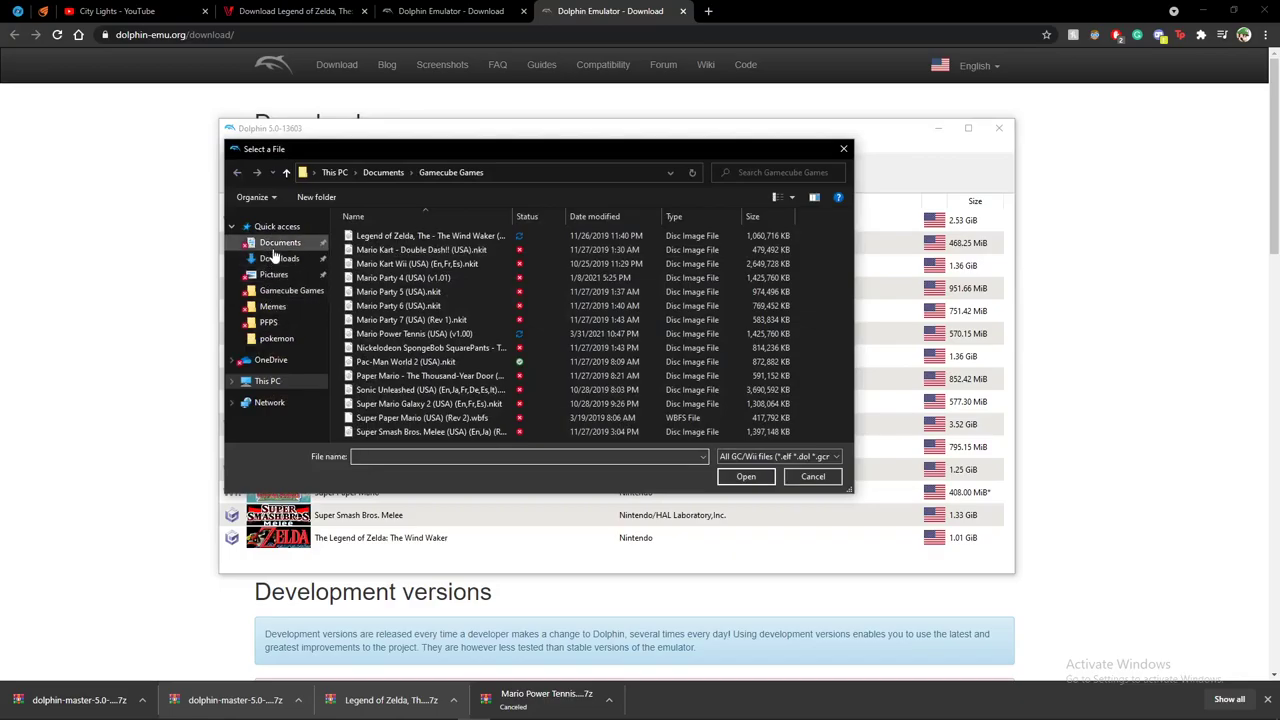
Browse the file picker to Documents > Gamecube Games.
click(279, 242)
click(280, 382)
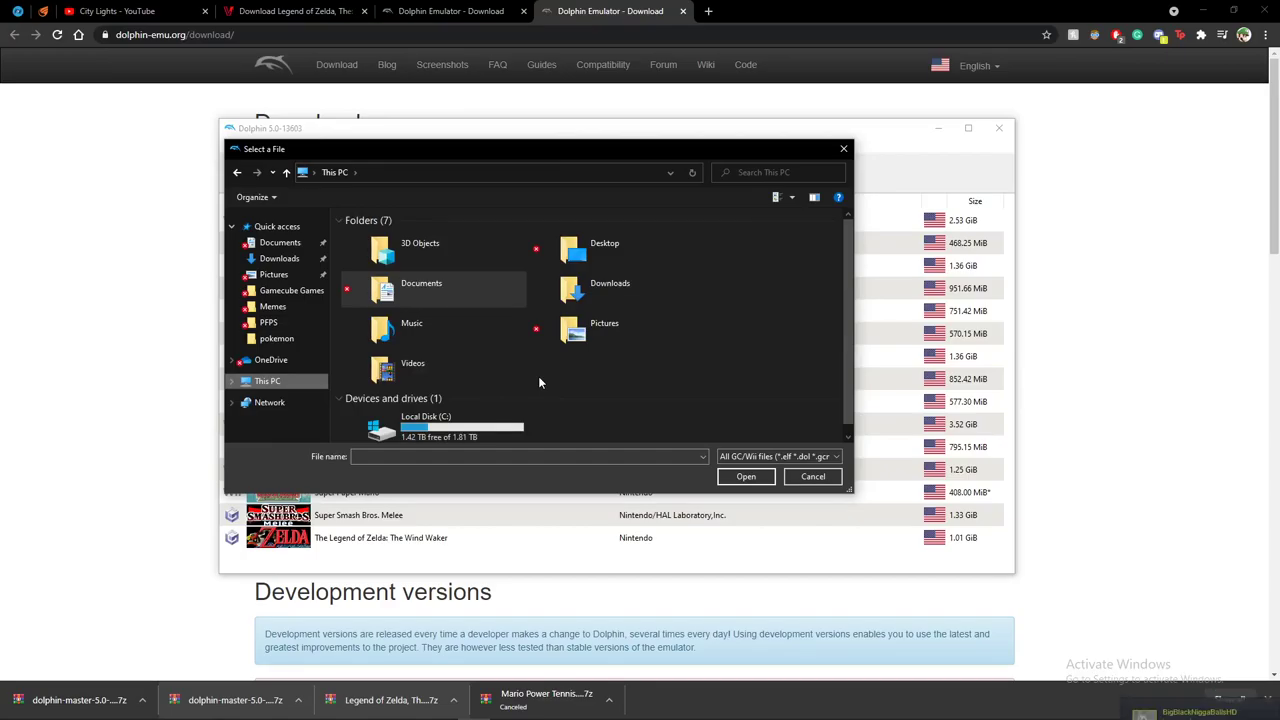
click(470, 292)
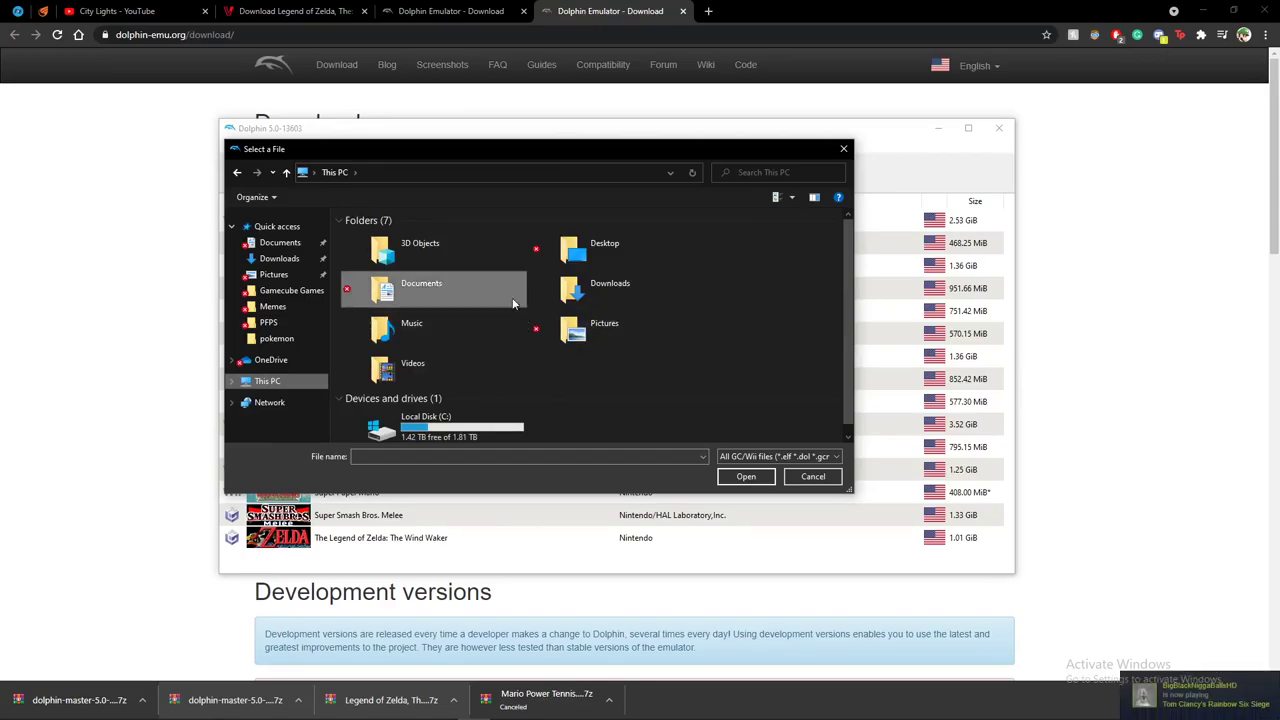
double_click(449, 287)
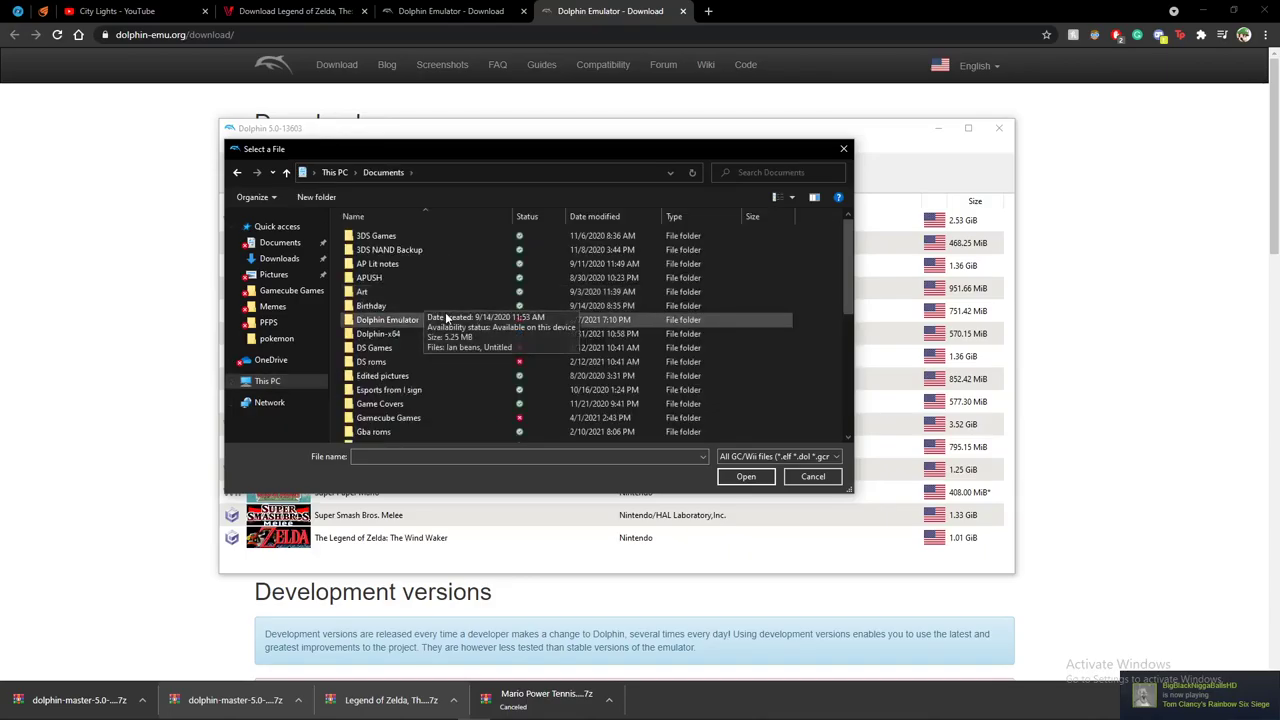
scroll(424, 372, down, 1)
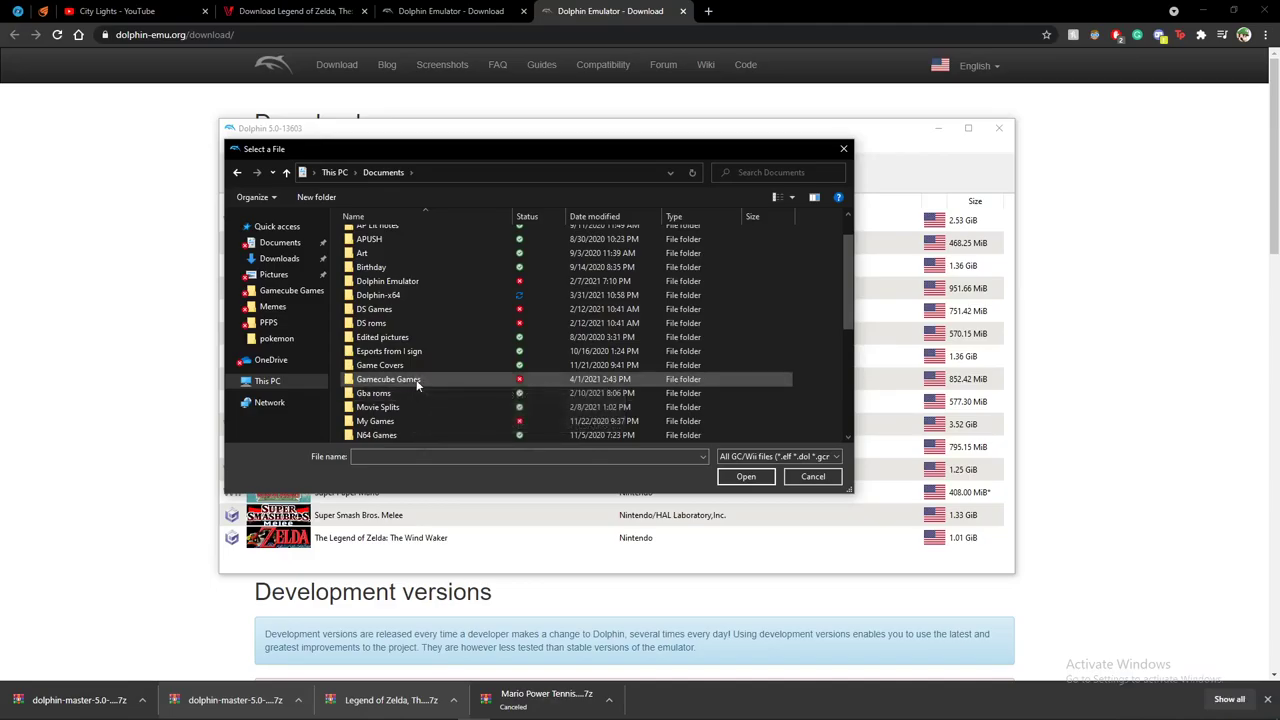
double_click(390, 380)
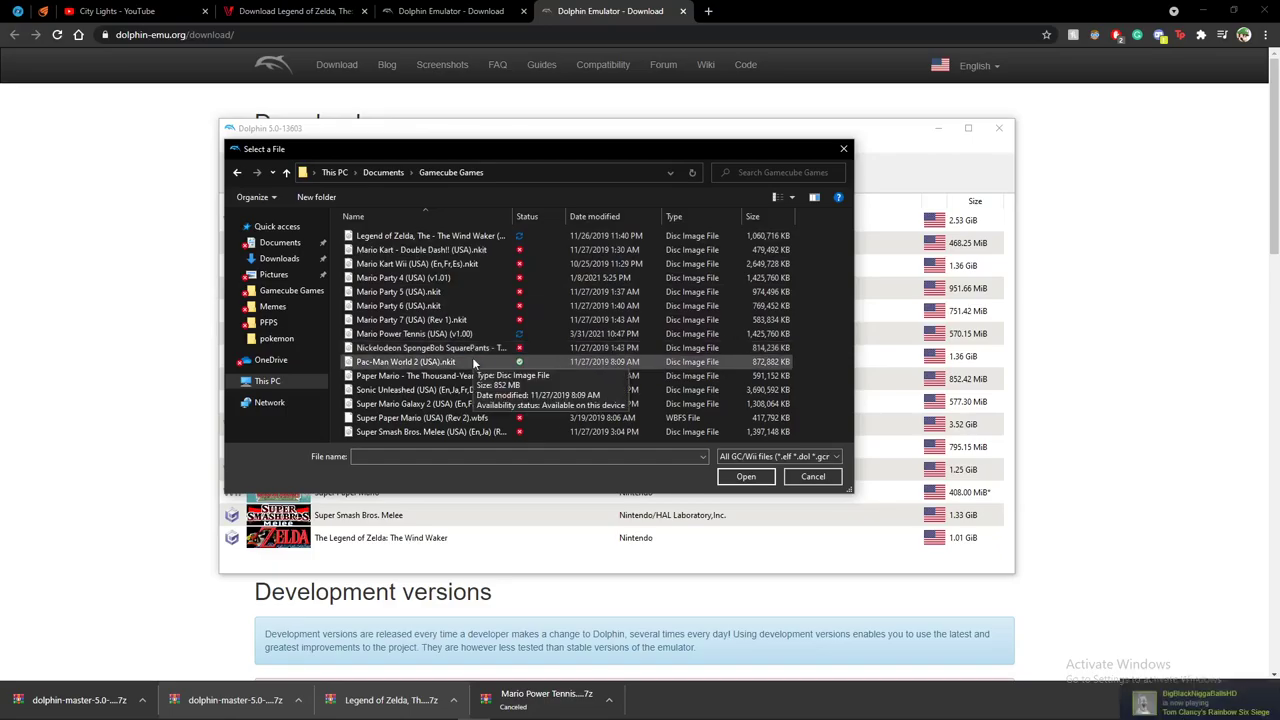
Delete the Wind Waker .nkit disc image and cancel the file picker.
click(479, 238)
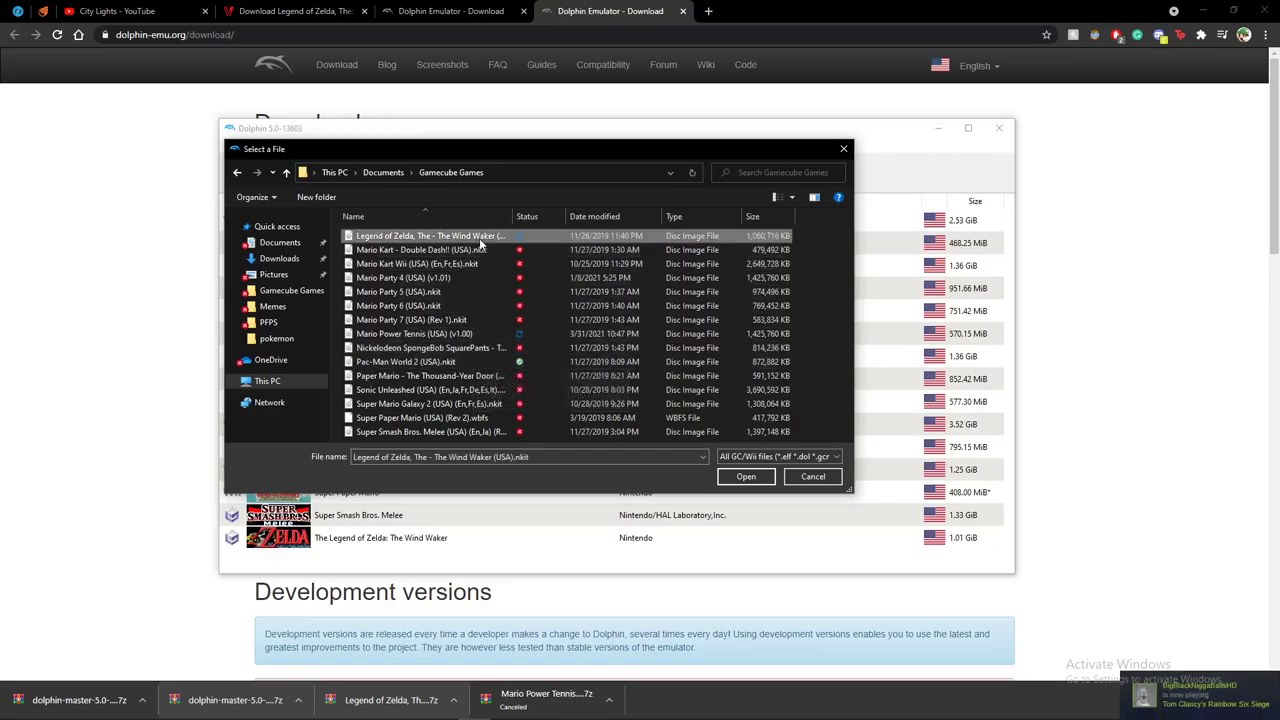
key(Delete)
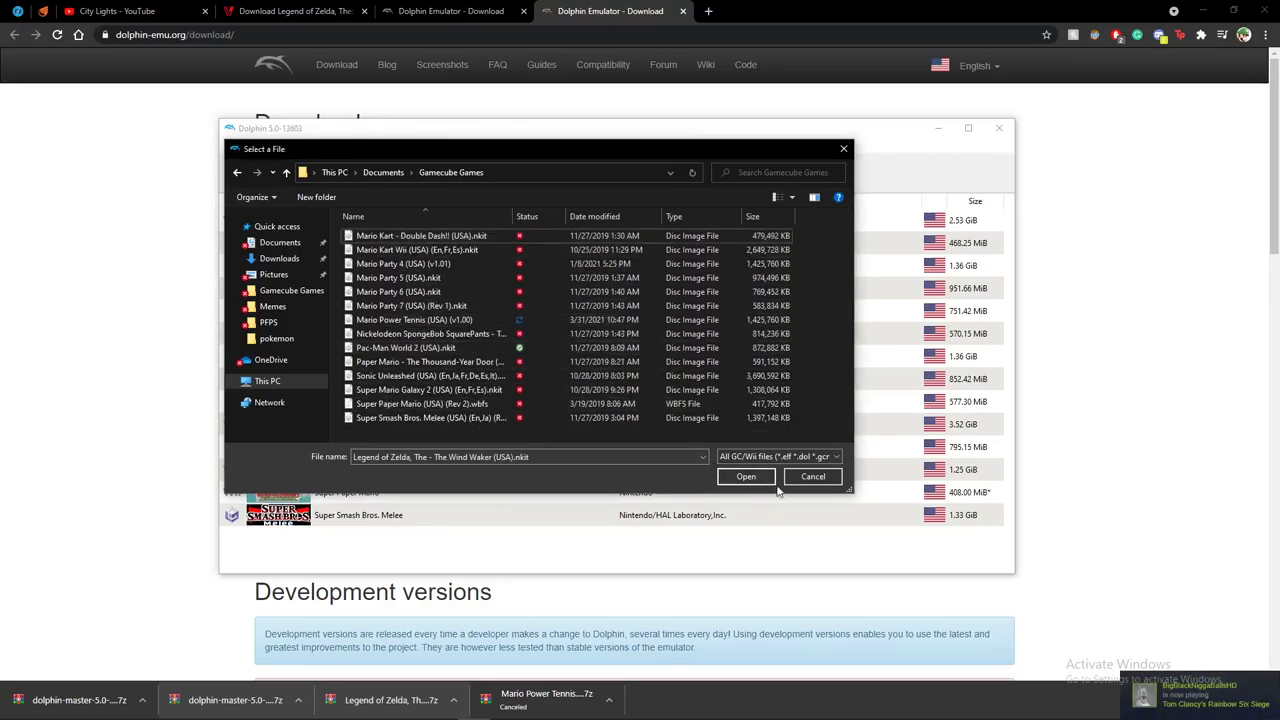
click(811, 480)
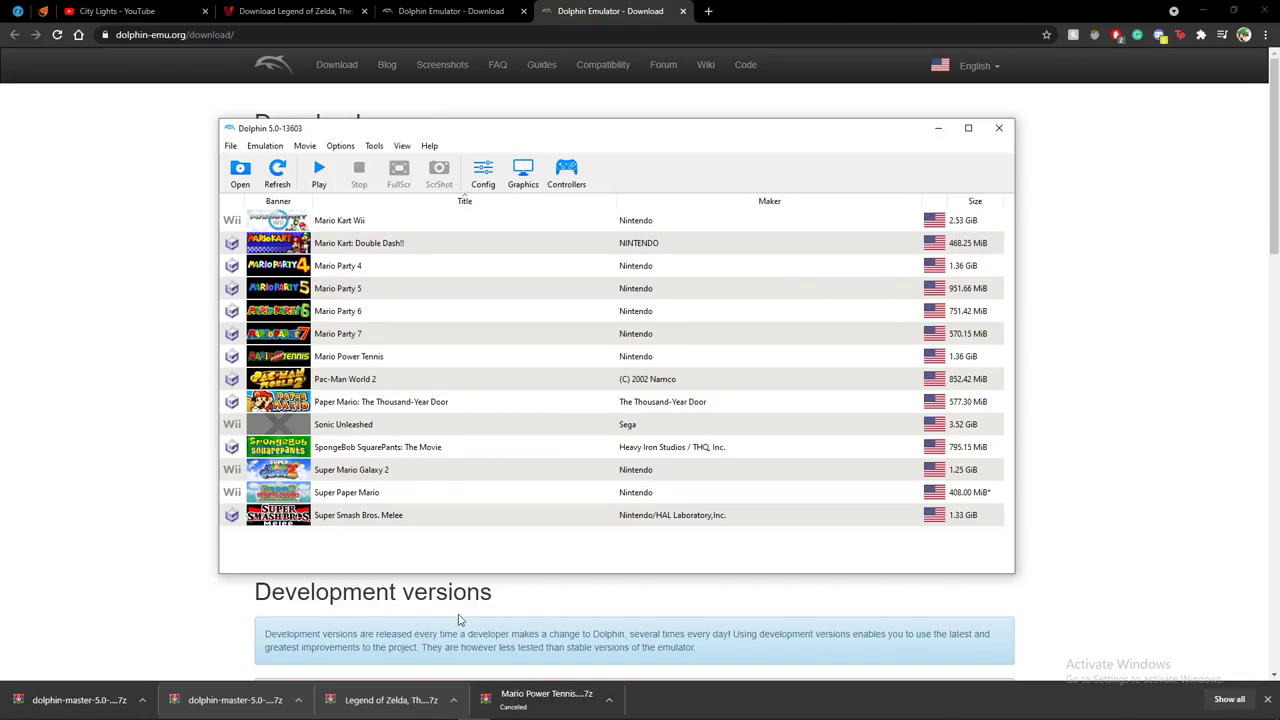
Go through Vimm's Lair Vault > GameCube to Wind Waker and open Wind Waker (USA).7z.
click(310, 10)
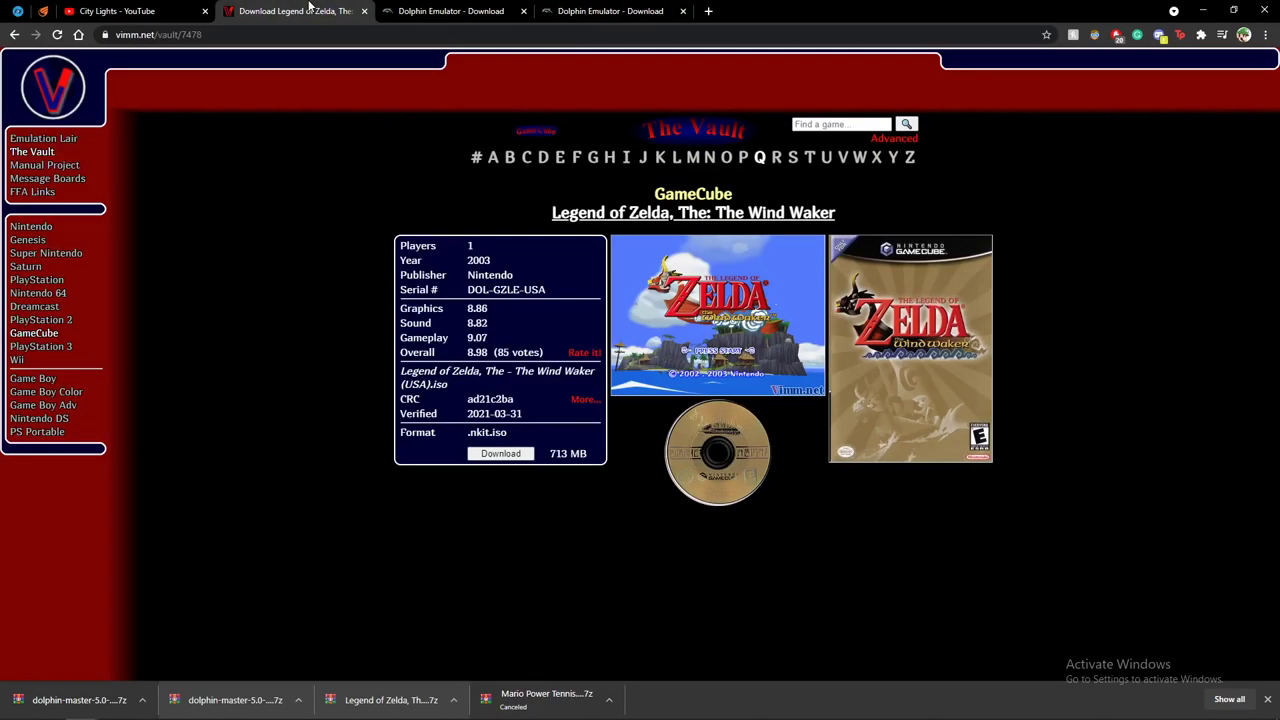
click(38, 153)
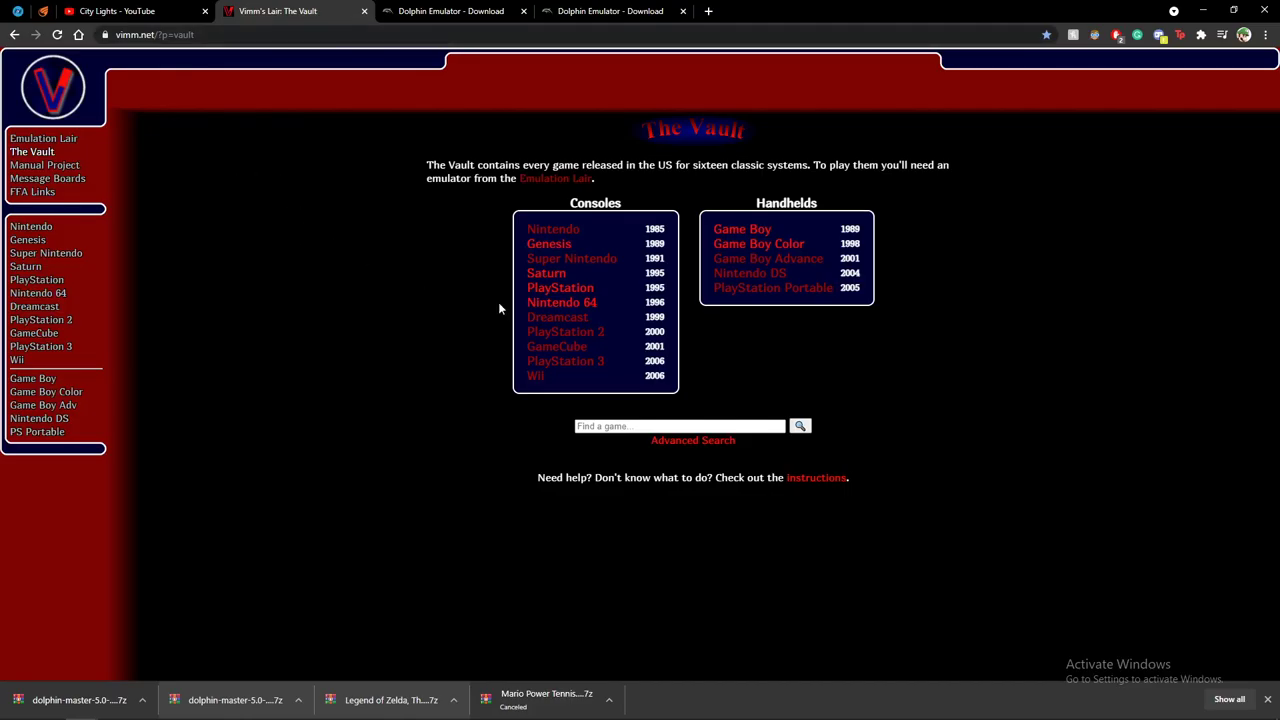
click(562, 348)
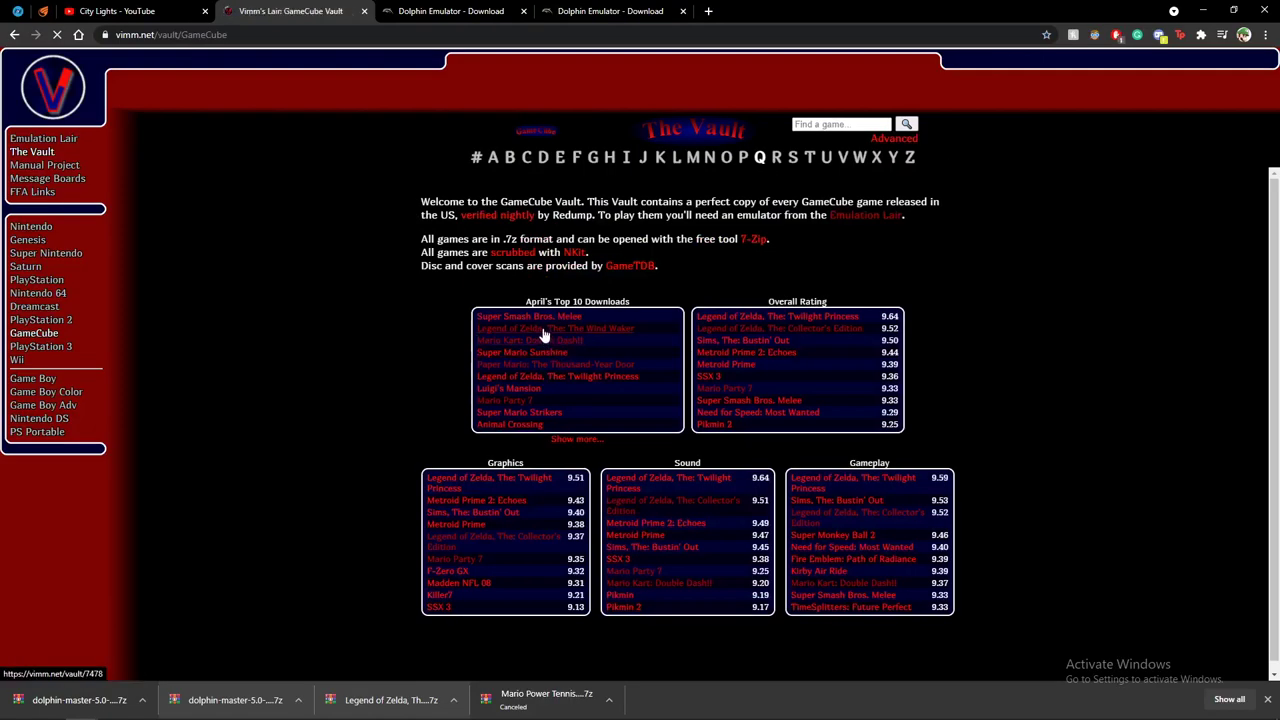
click(543, 336)
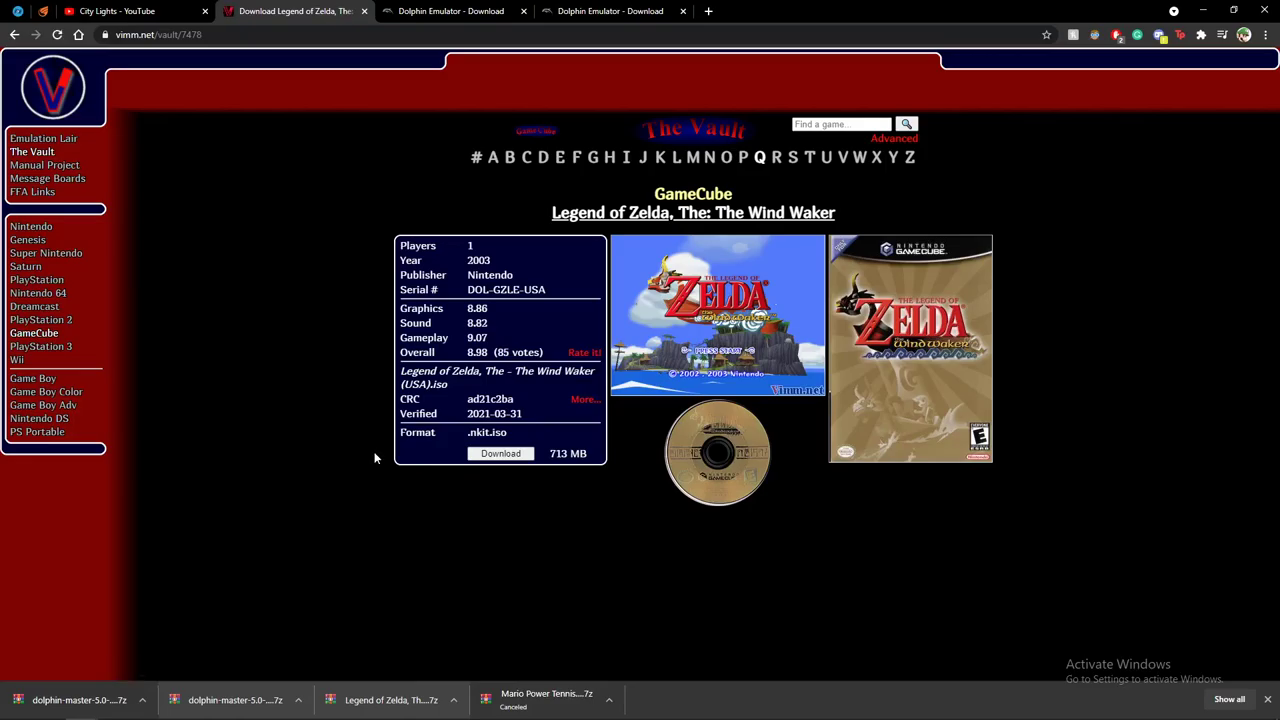
drag(557, 453, 568, 453)
click(424, 703)
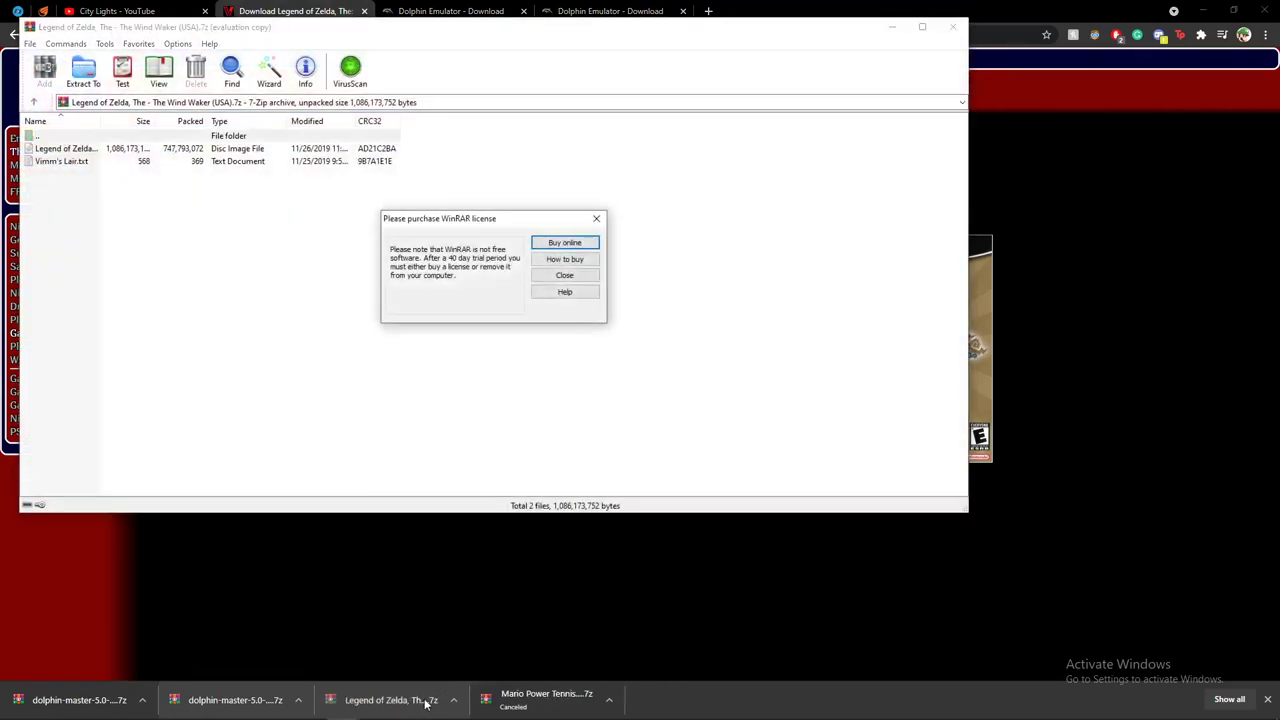
Dismiss the licence reminder, select the Wind Waker disc image, and snap WinRAR right.
click(596, 219)
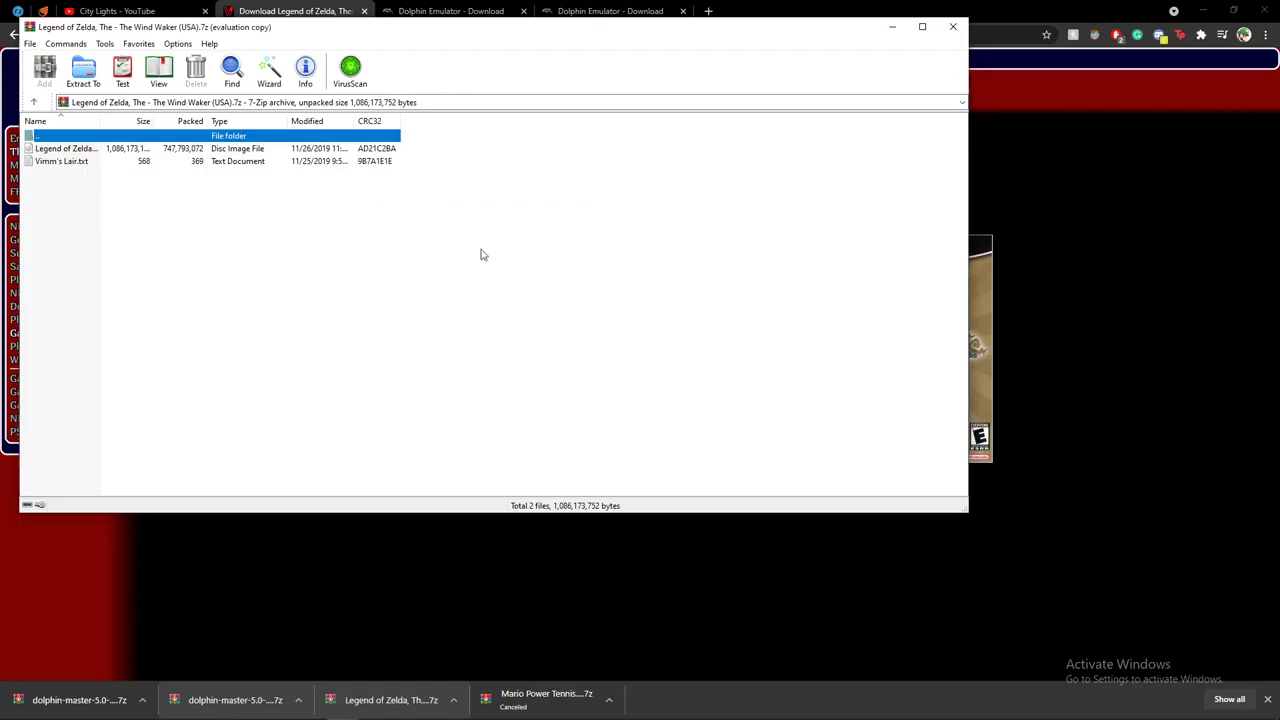
click(266, 150)
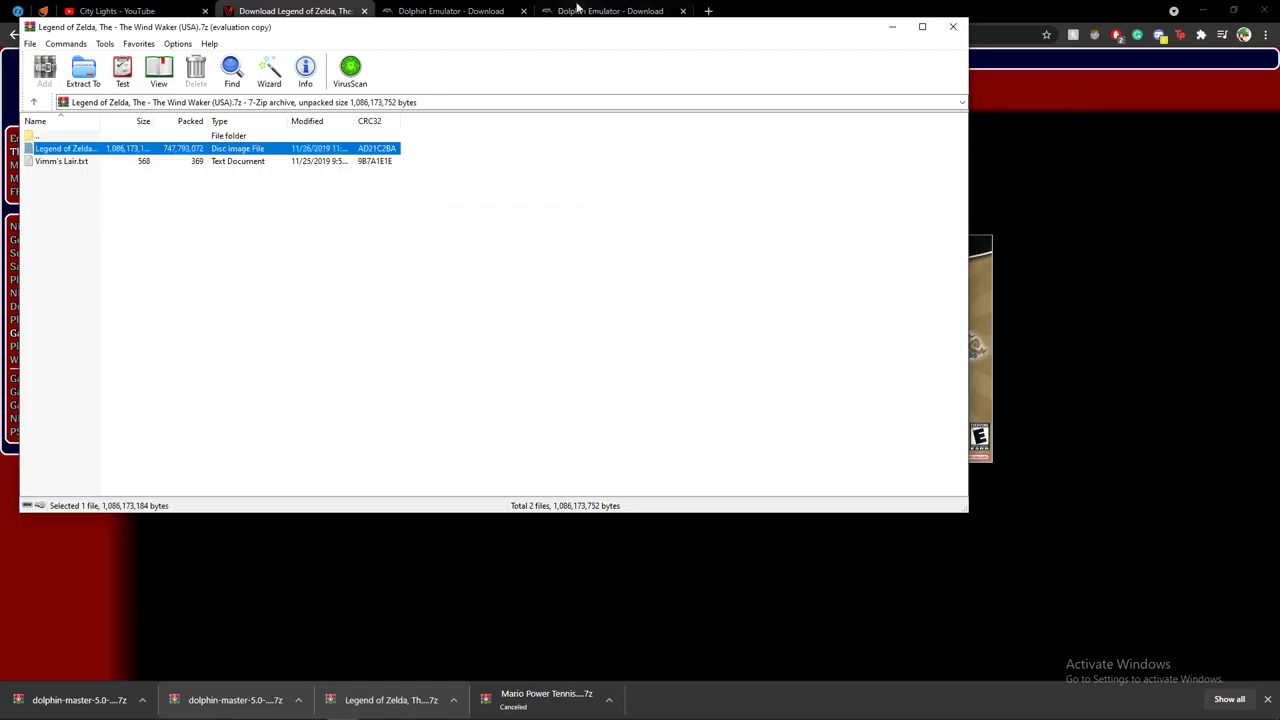
key(super+Right)
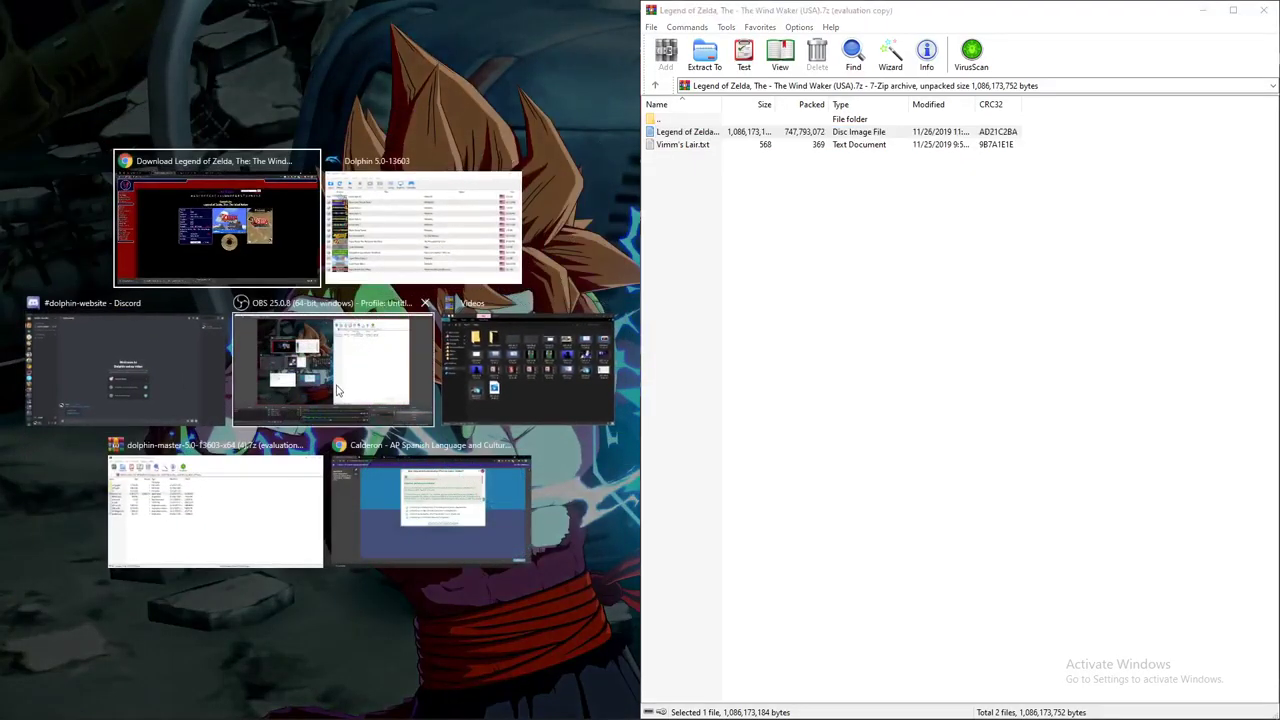
Drag the Wind Waker disc image from WinRAR into Documents > Gamecube Games, then close Explorer.
click(447, 313)
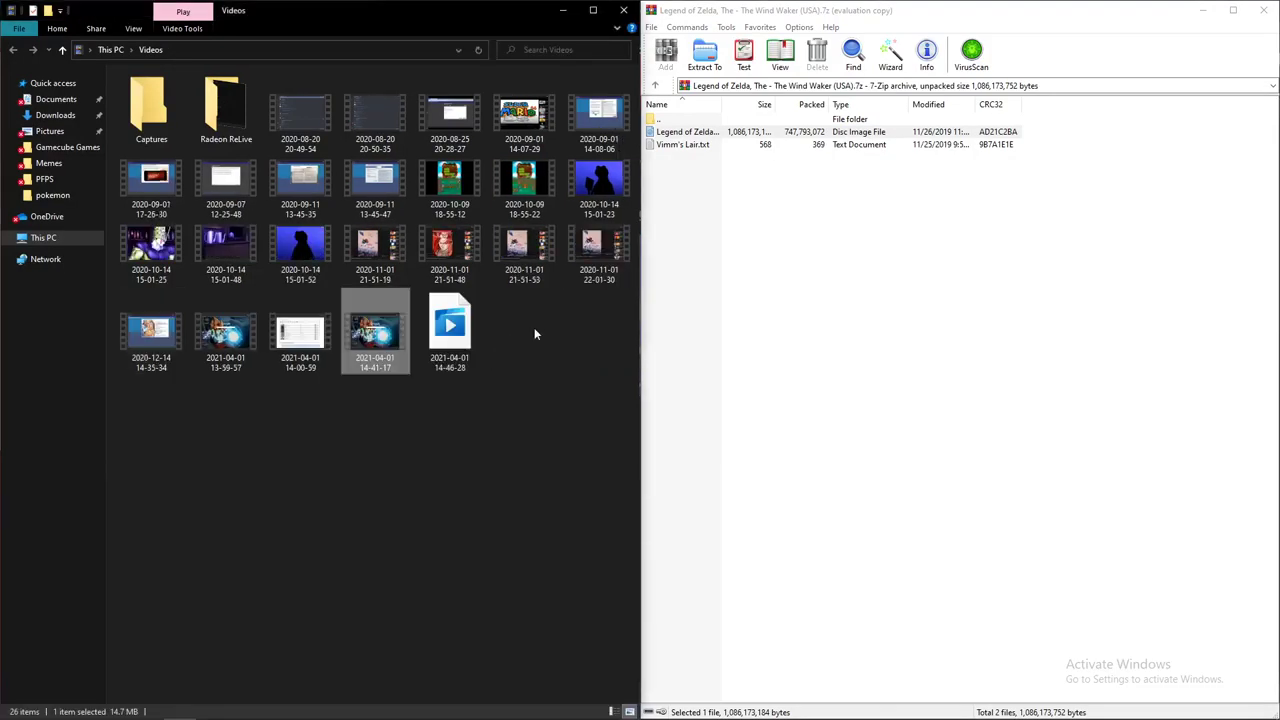
click(62, 148)
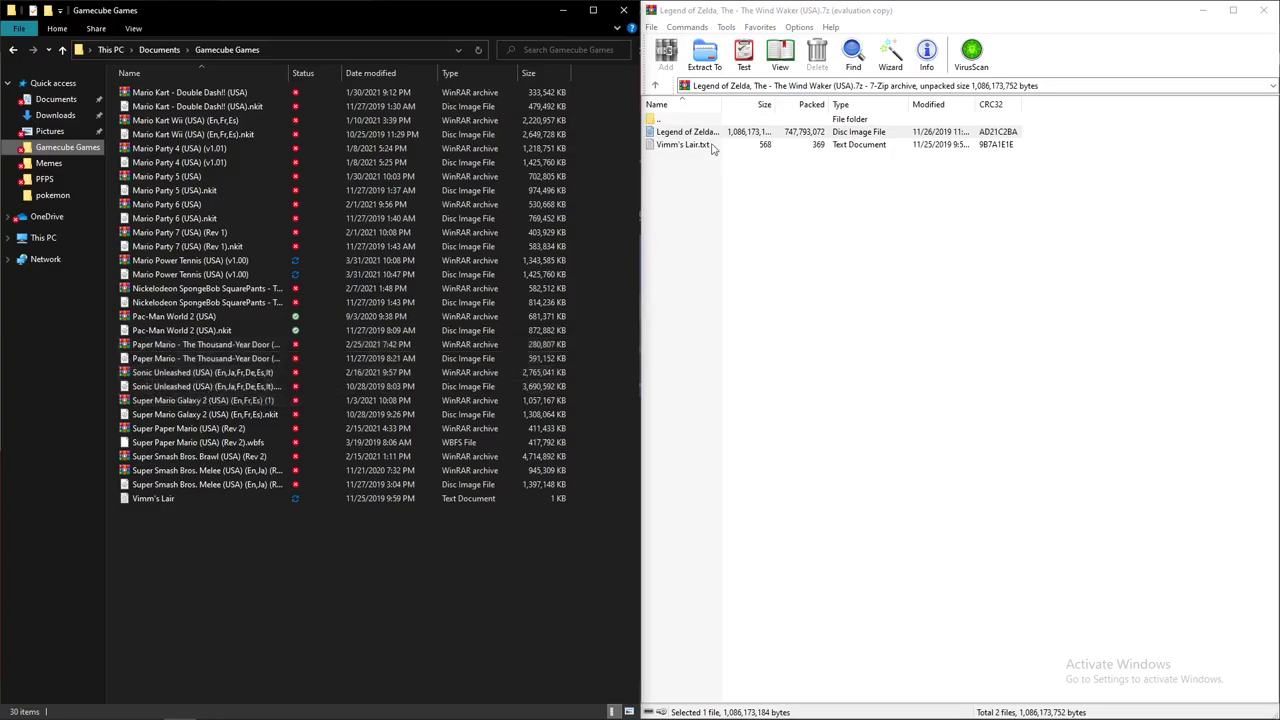
drag(714, 135, 288, 566)
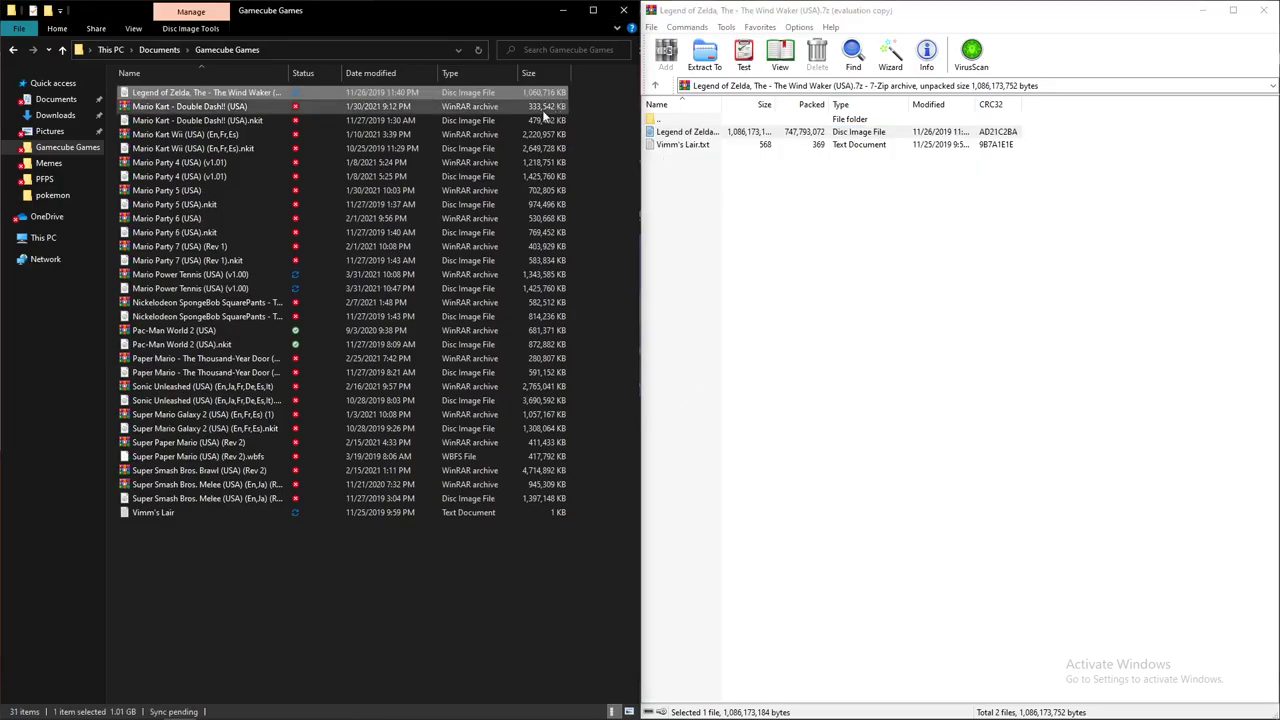
click(630, 12)
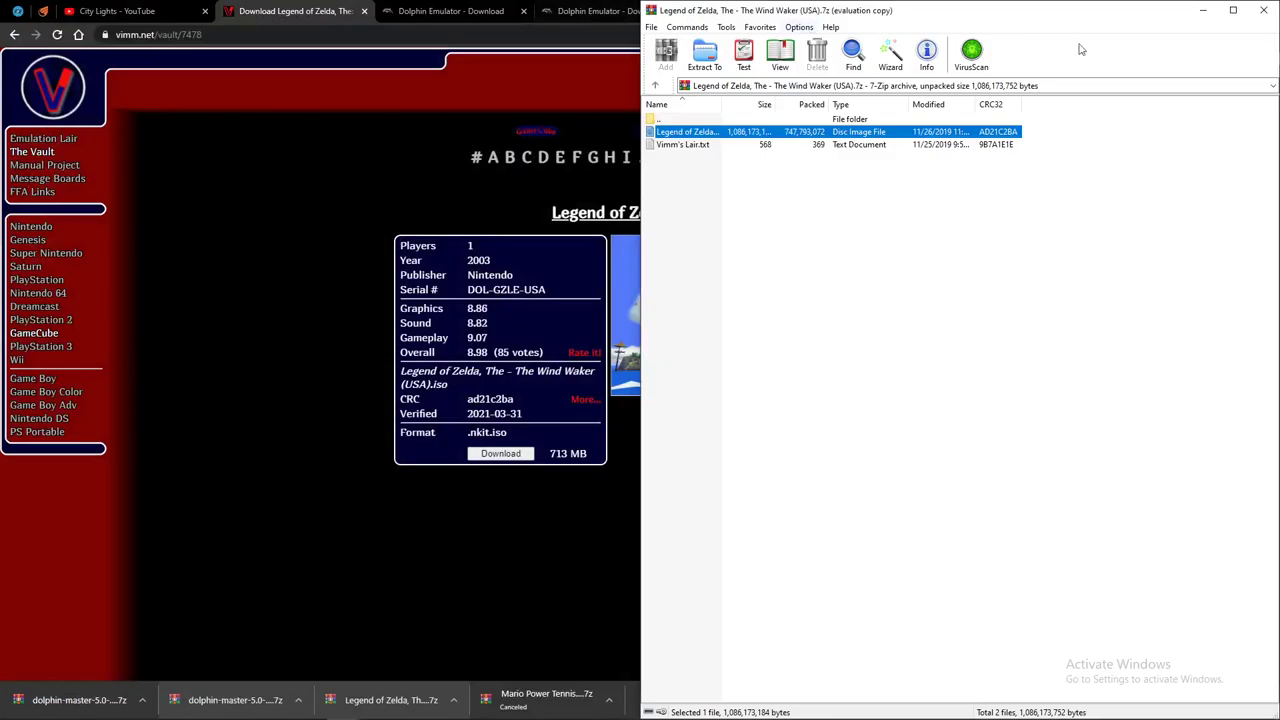
Close WinRAR and launch The Wind Waker from Dolphin's game list.
click(1262, 10)
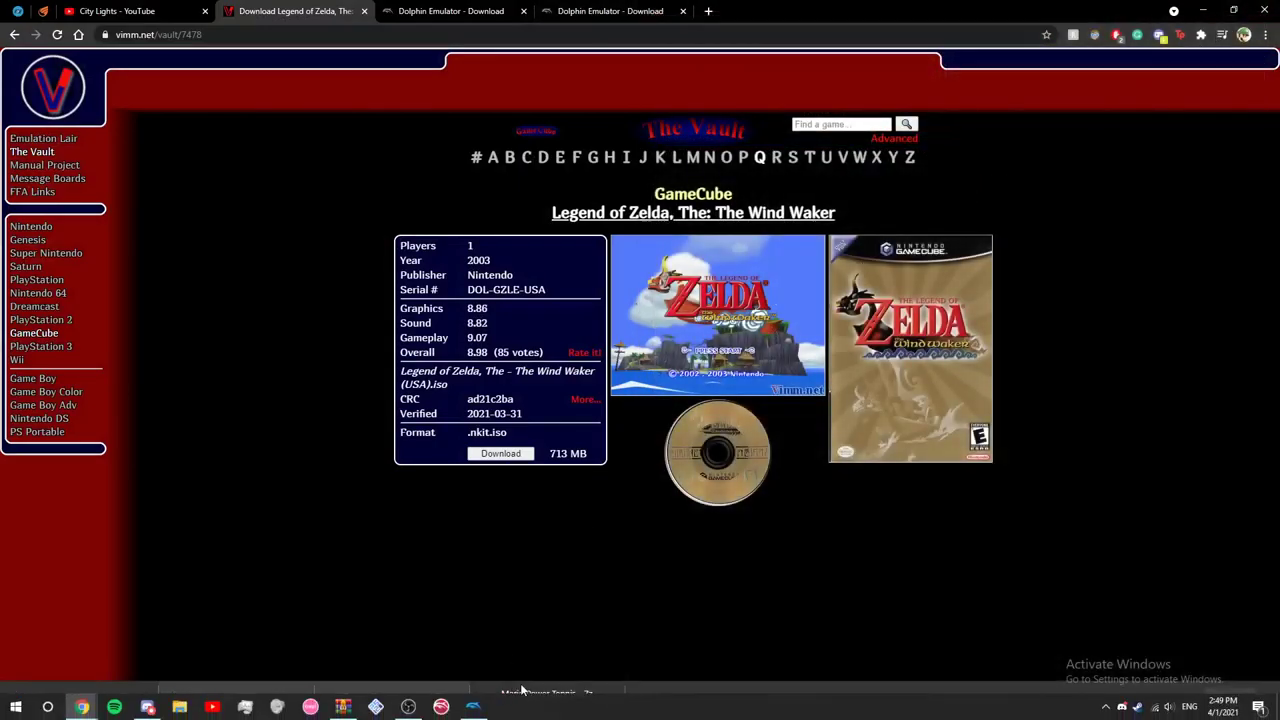
click(473, 706)
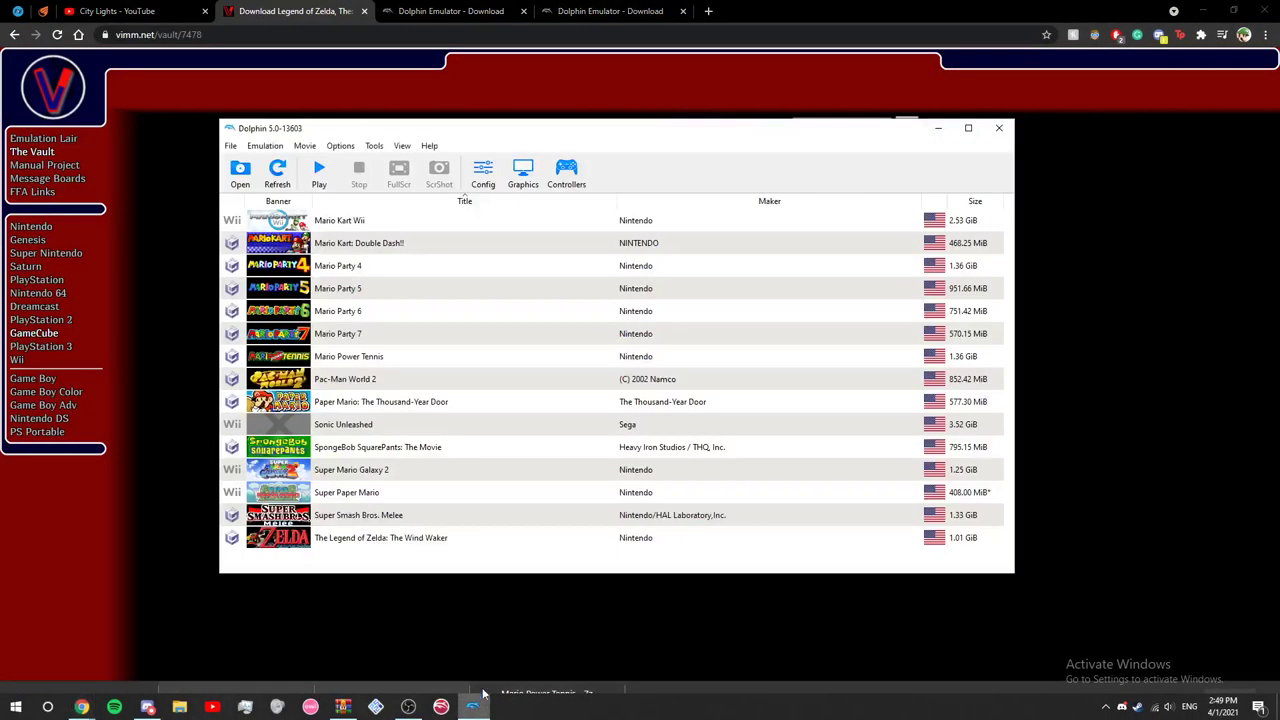
double_click(436, 540)
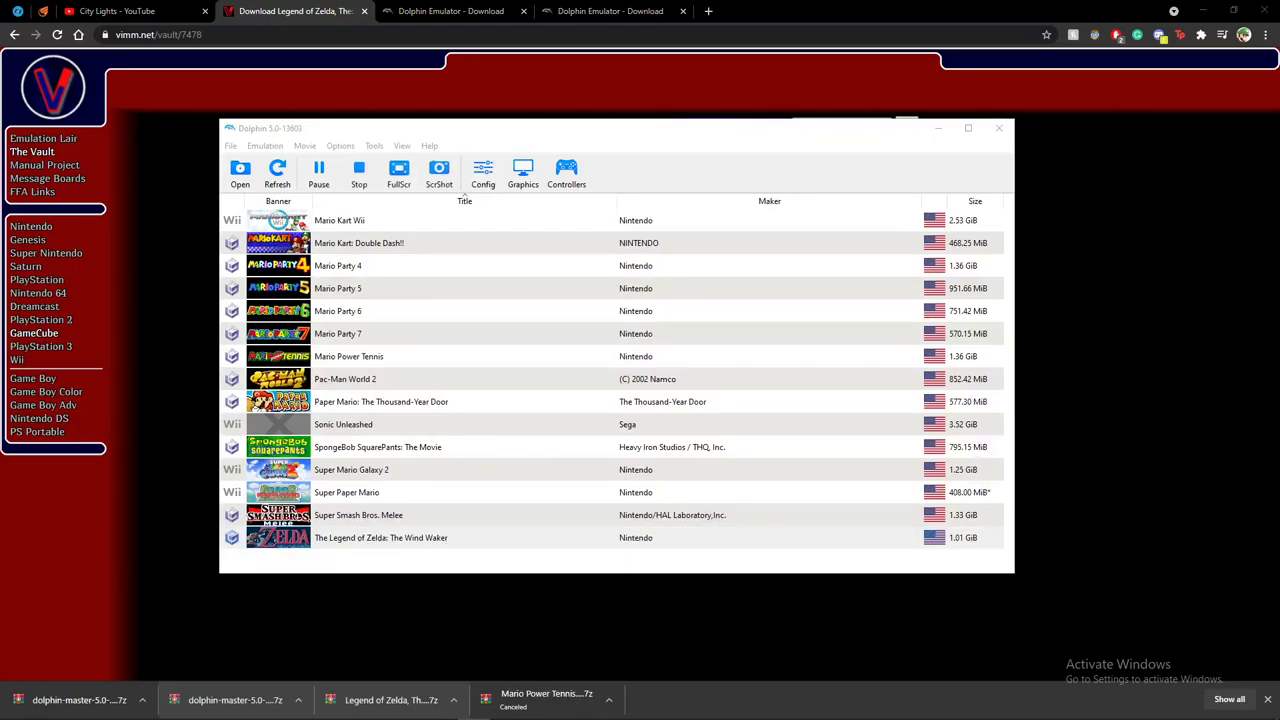
drag(1230, 150, 421, 86)
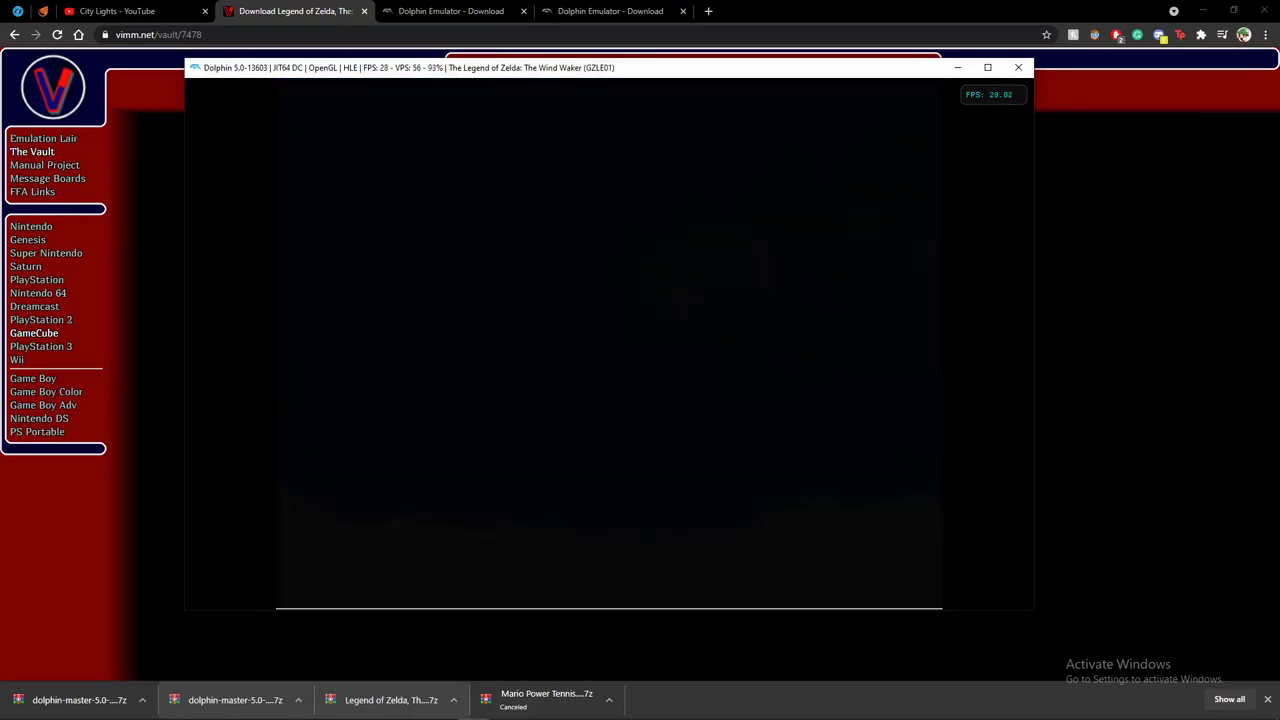
Create the Wind Waker save file on Memory Card A, then stop the emulation.
key(Left)
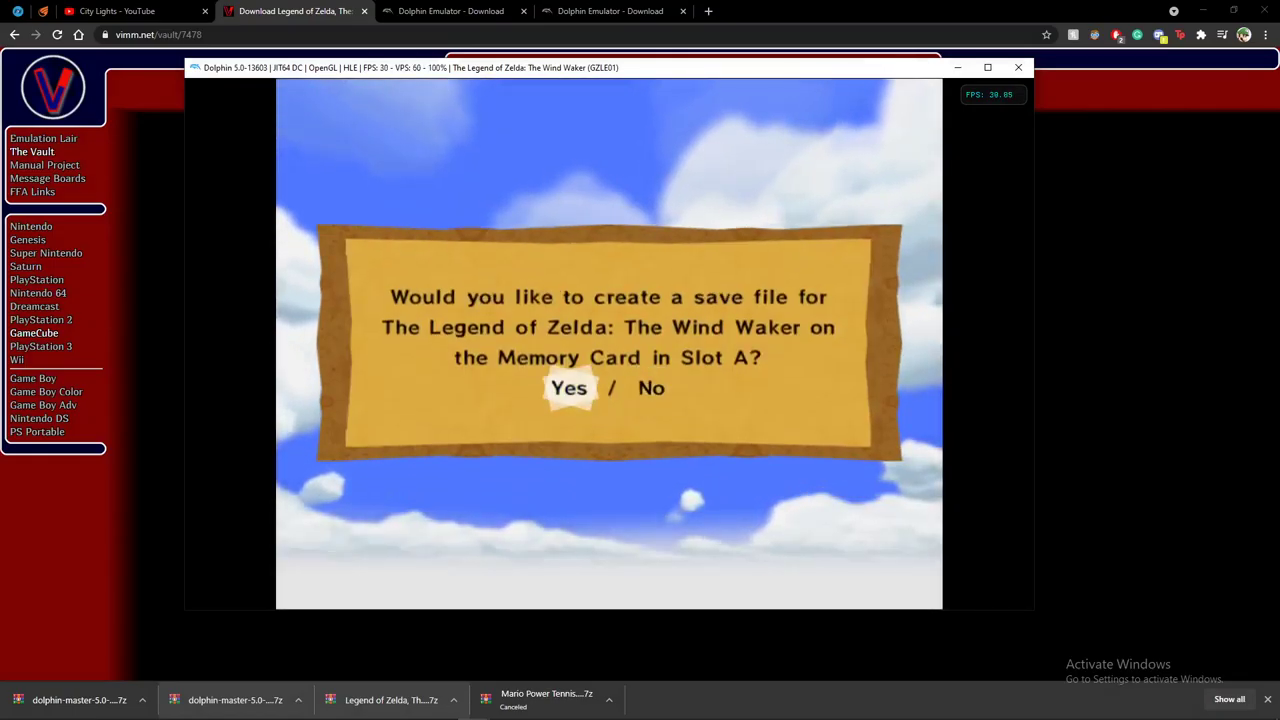
key(x)
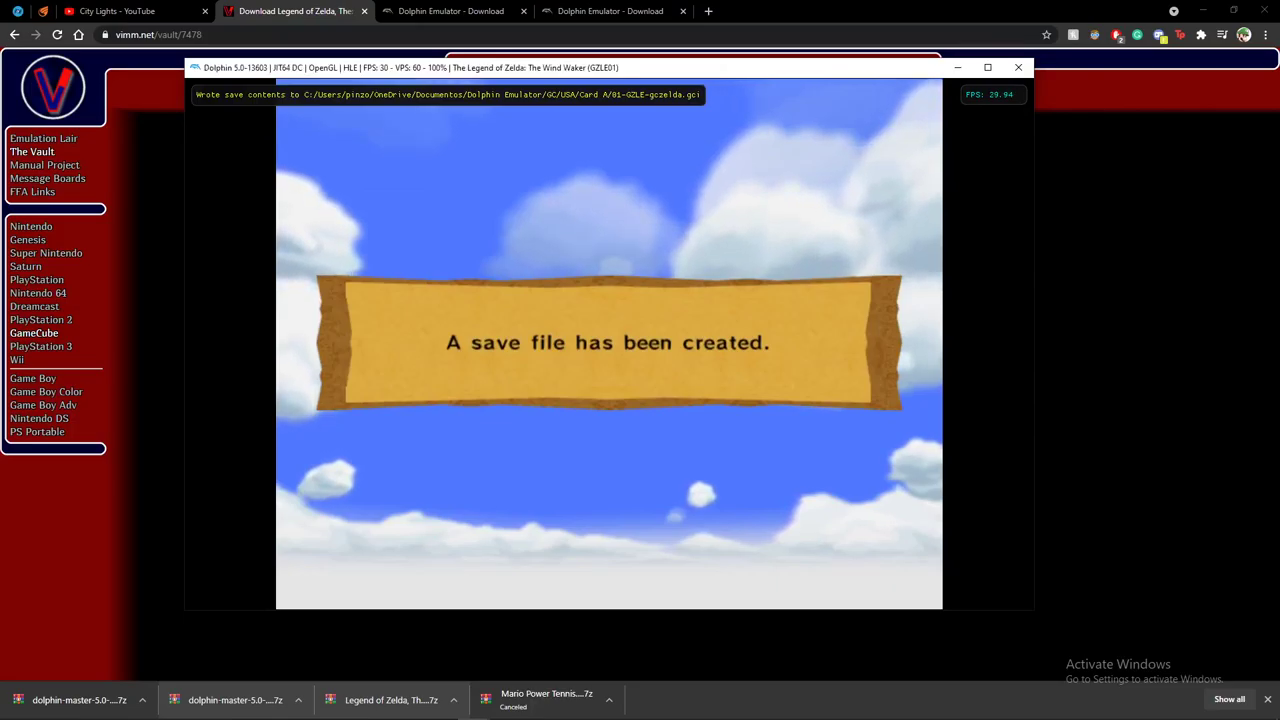
click(1018, 67)
click(637, 357)
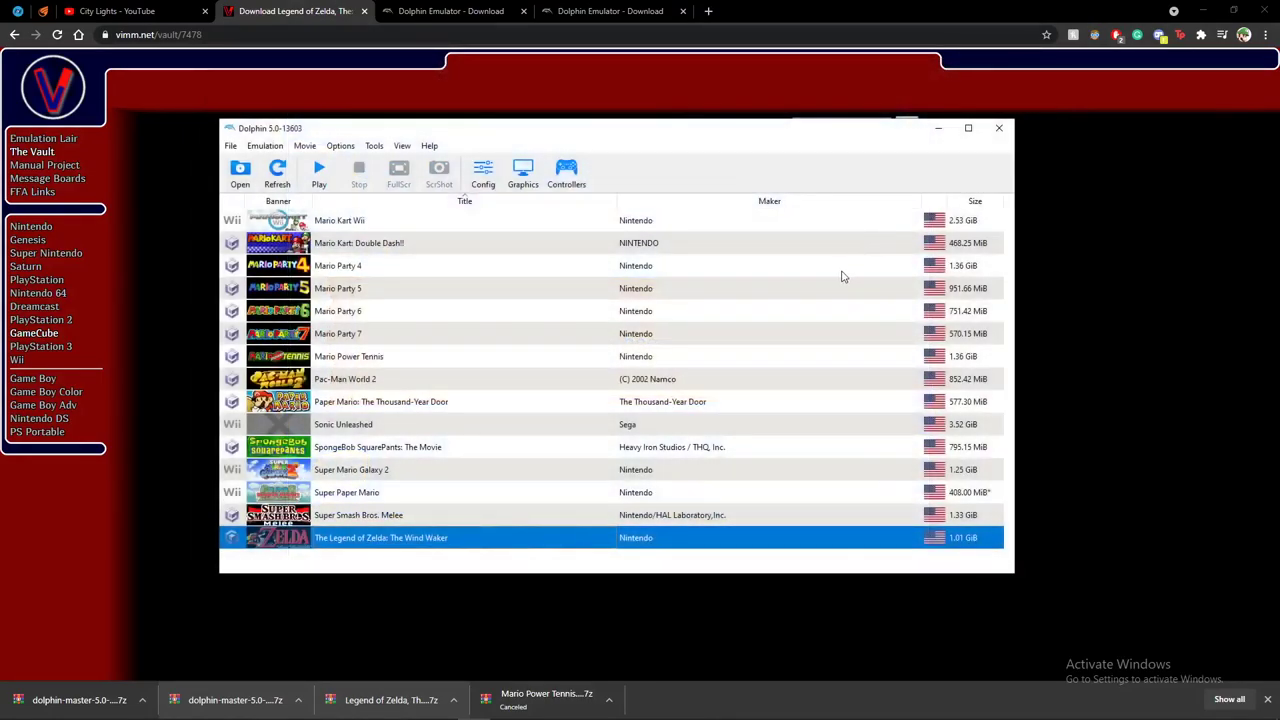
click(570, 173)
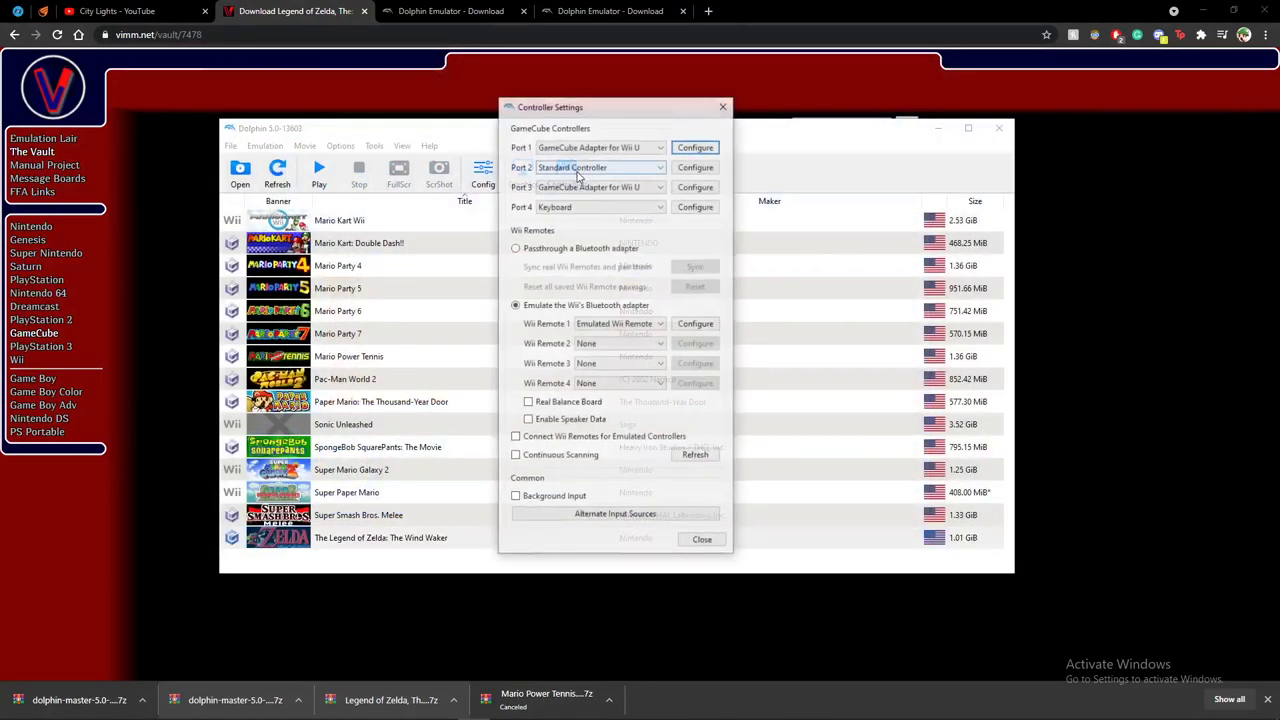
Leave Port 1 unchanged and open the Port 2 Standard Controller configuration.
click(633, 150)
click(629, 149)
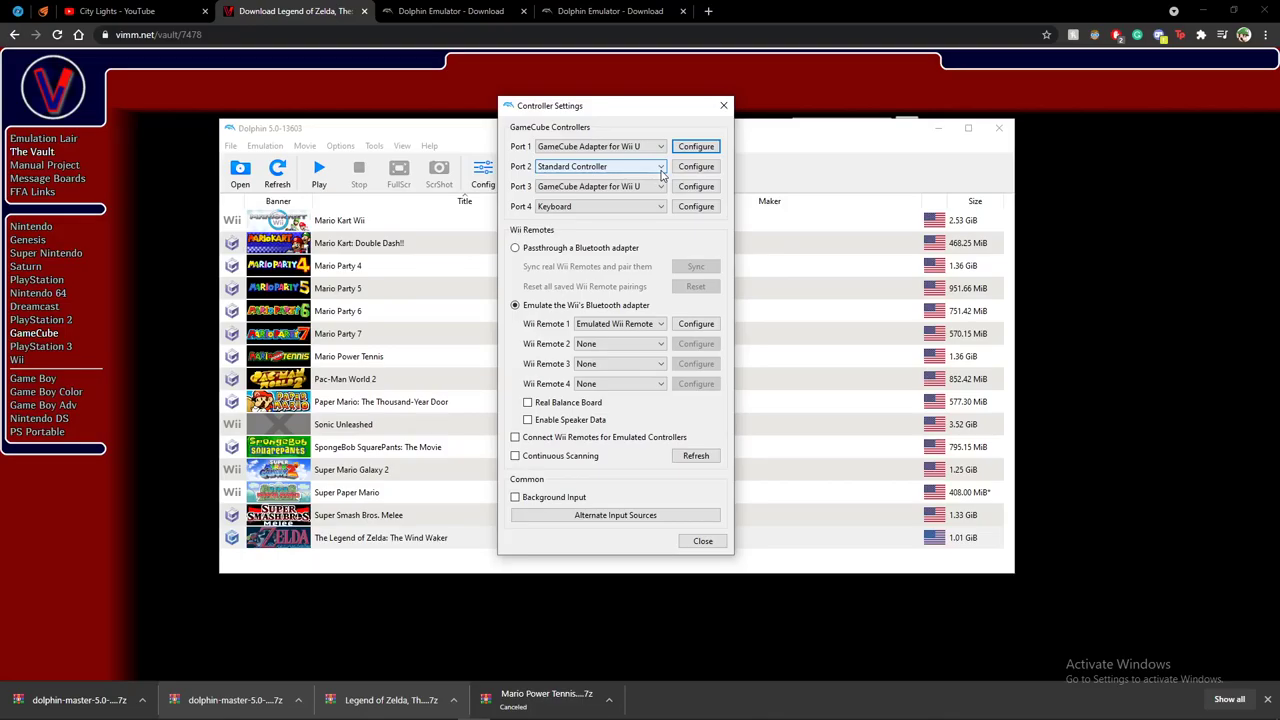
click(695, 166)
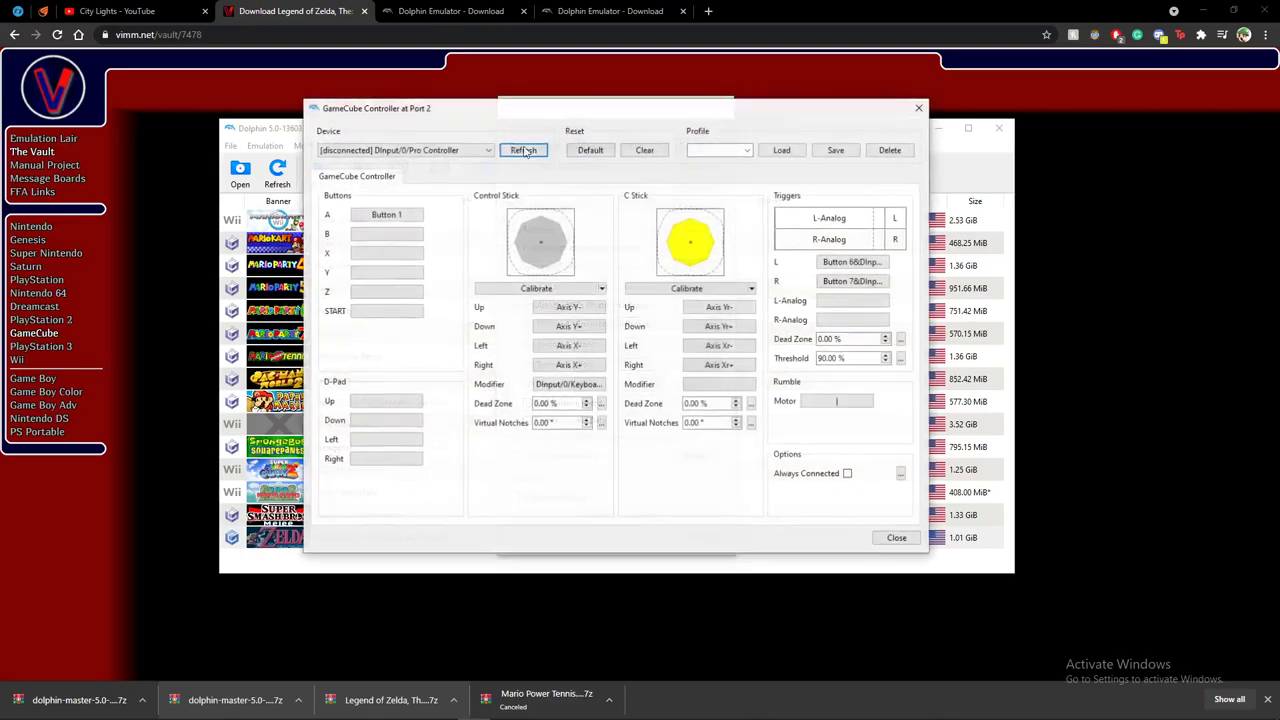
Use the Pro Controller on Port 2, map A to Button 1 and B to Button 0, then close.
click(468, 150)
click(468, 150)
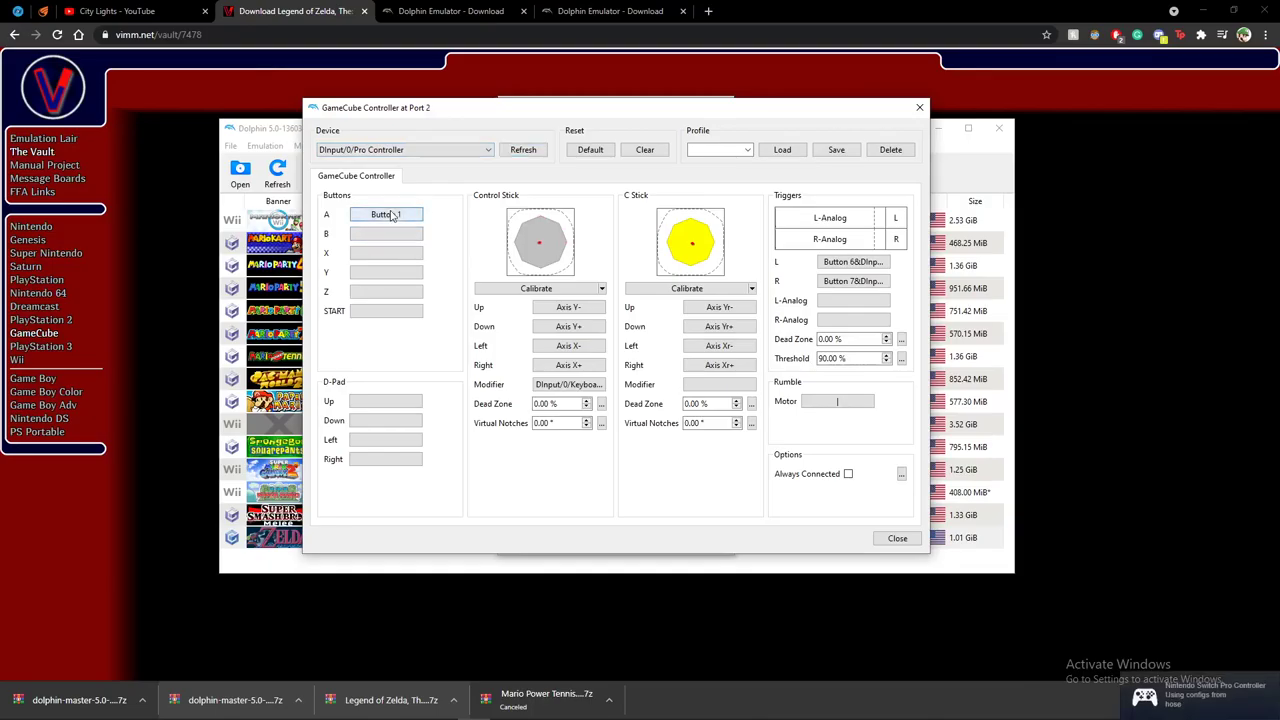
click(392, 215)
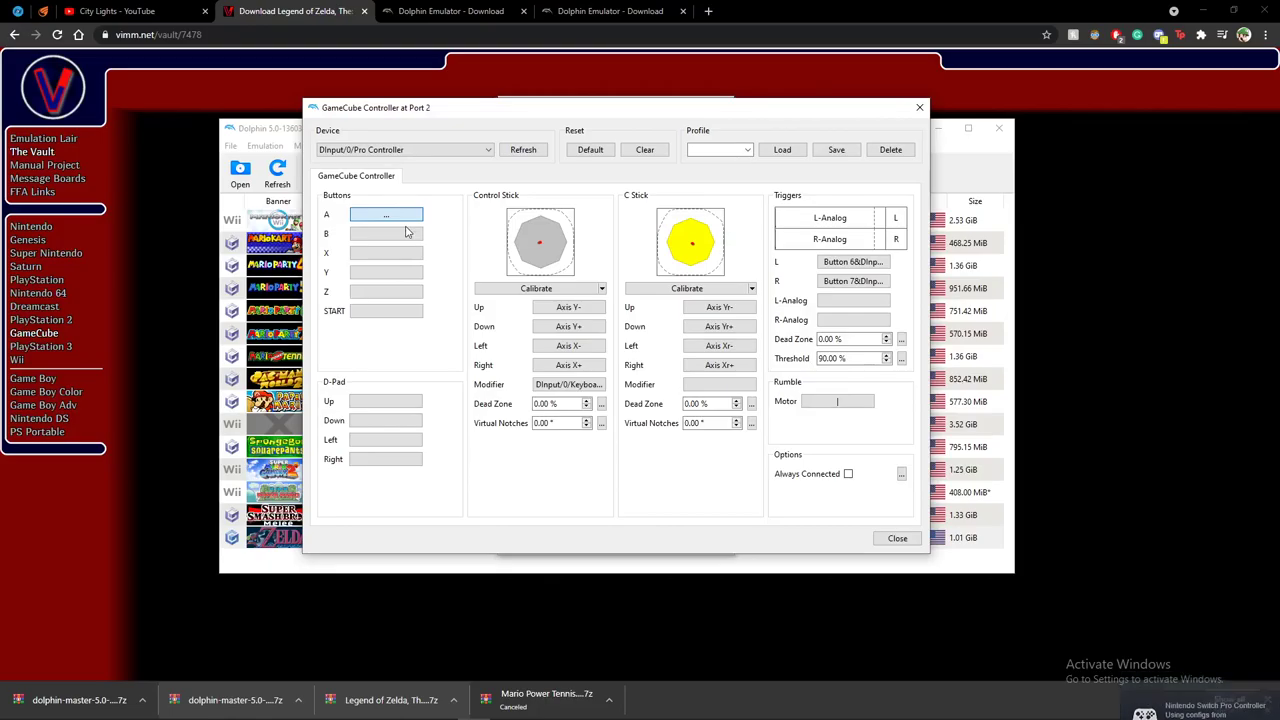
click(397, 240)
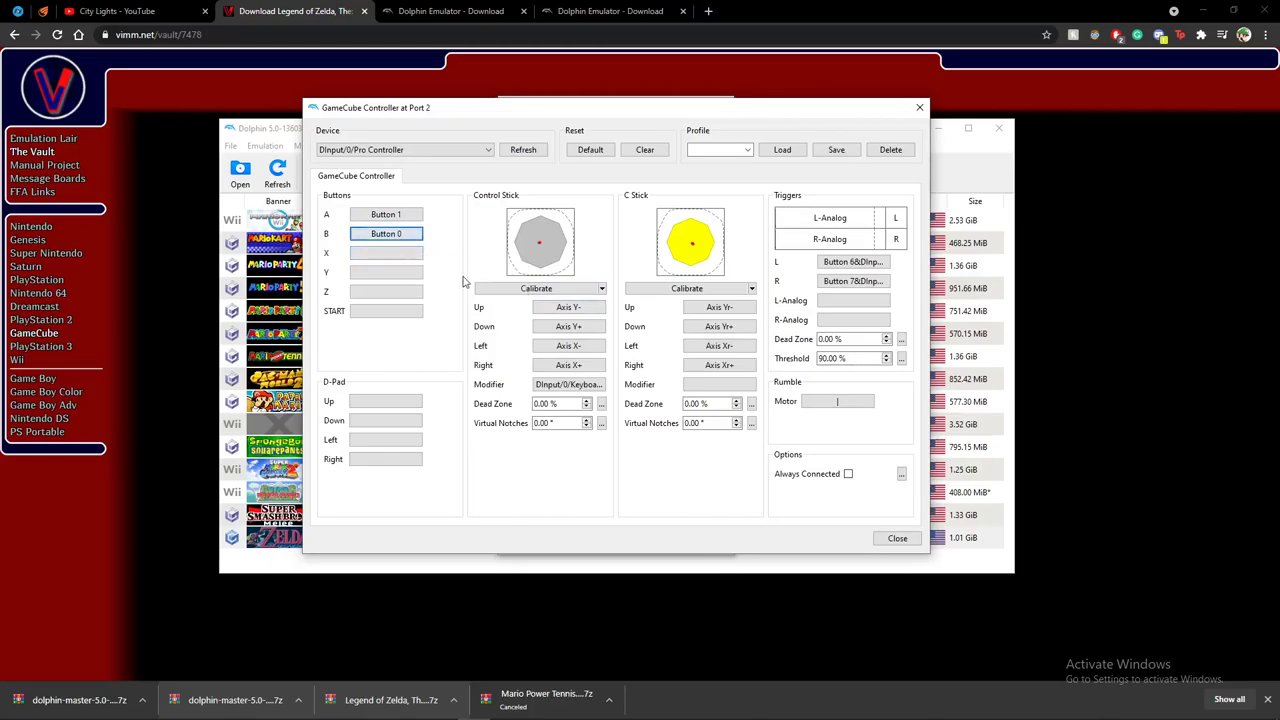
click(900, 540)
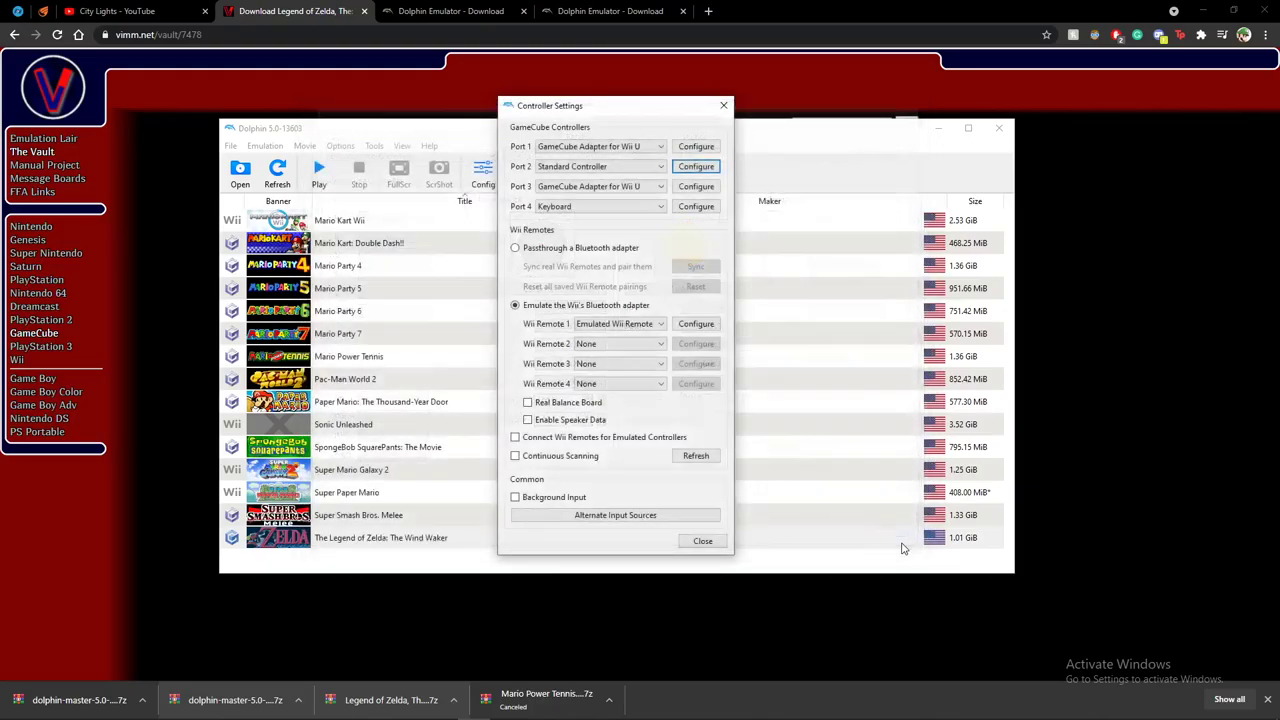
click(703, 541)
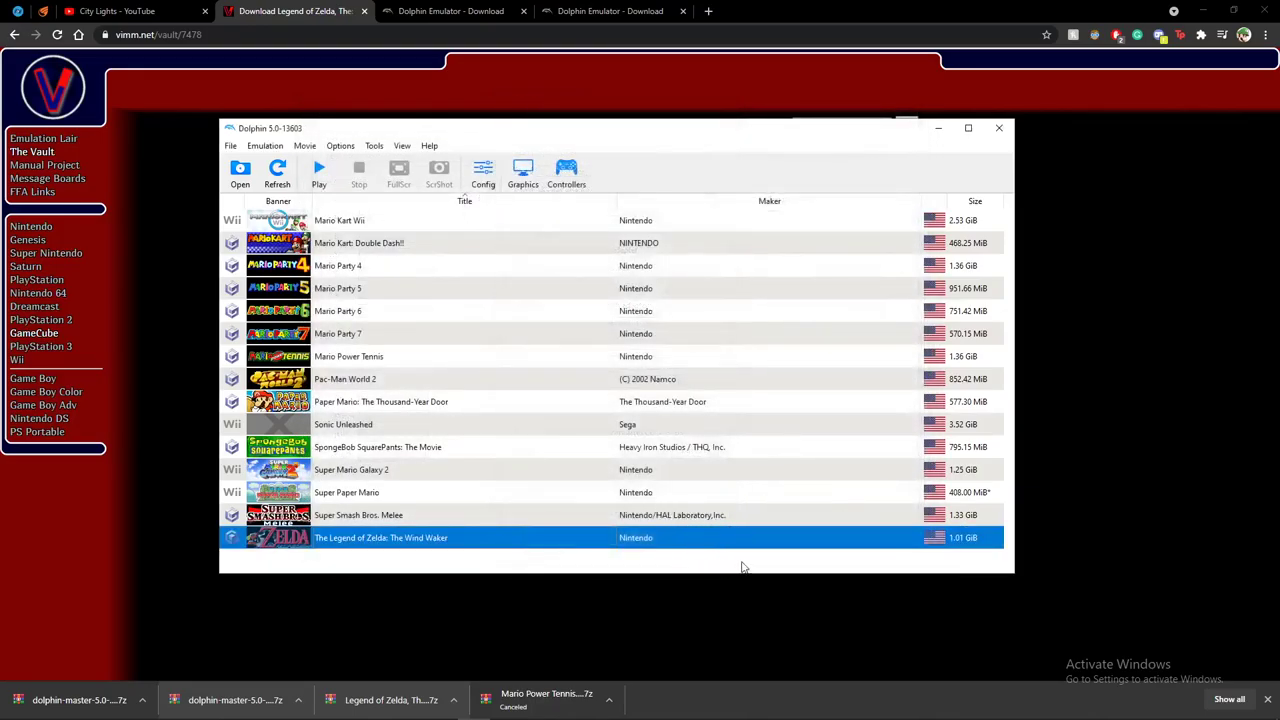